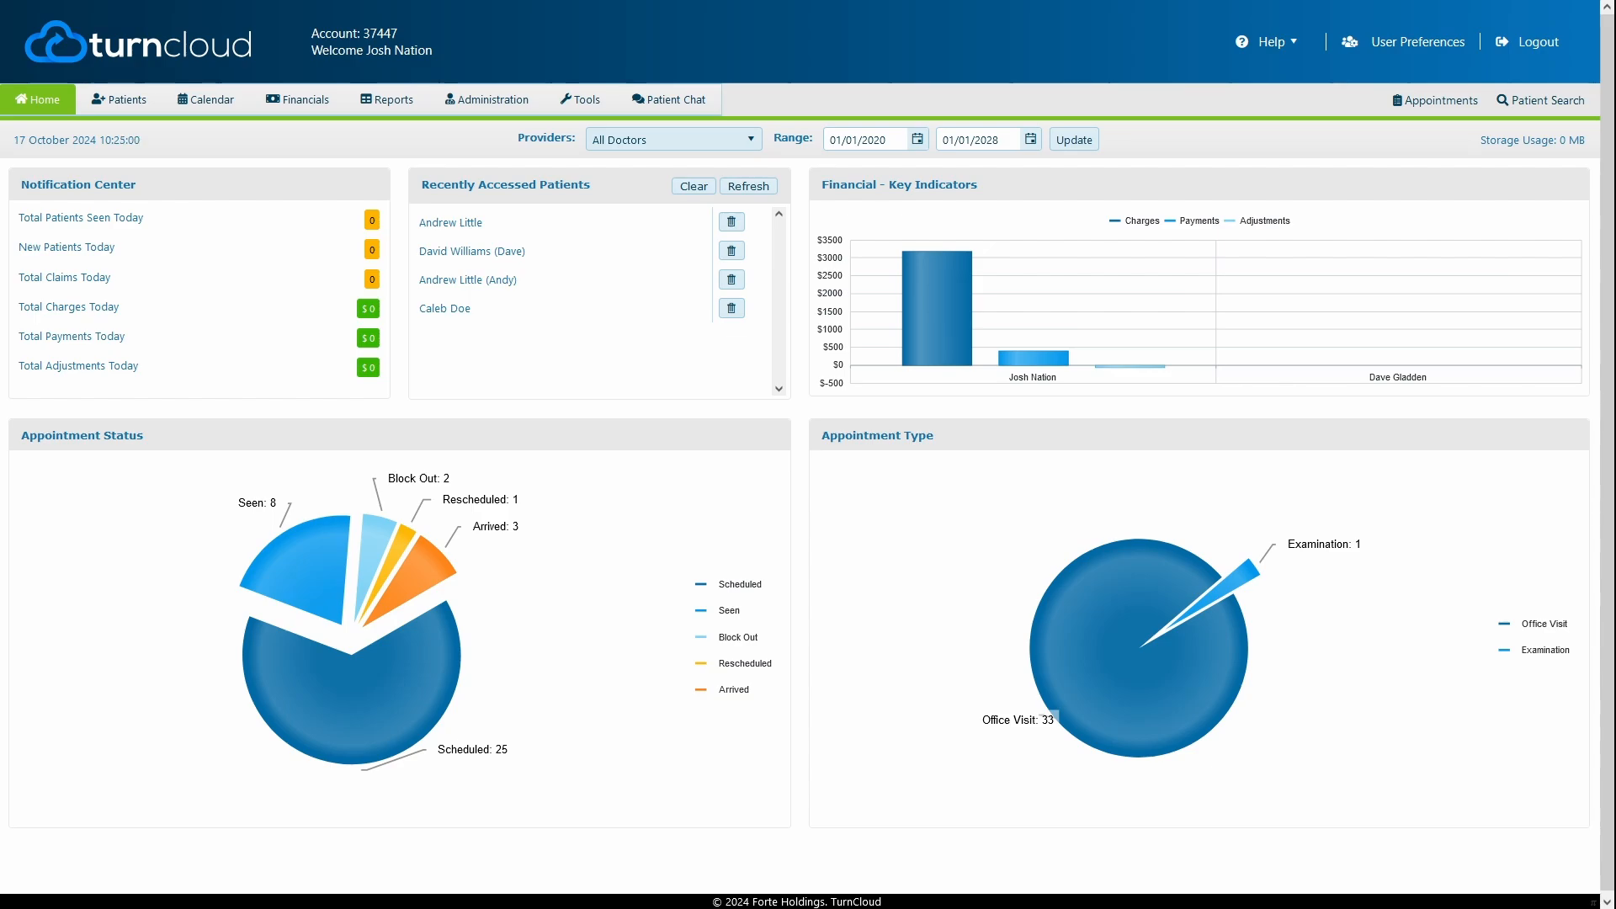
# Review the Users, Security Groups and Supervisor Logs pages under Administration > Users and Security
pyautogui.click(507, 105)
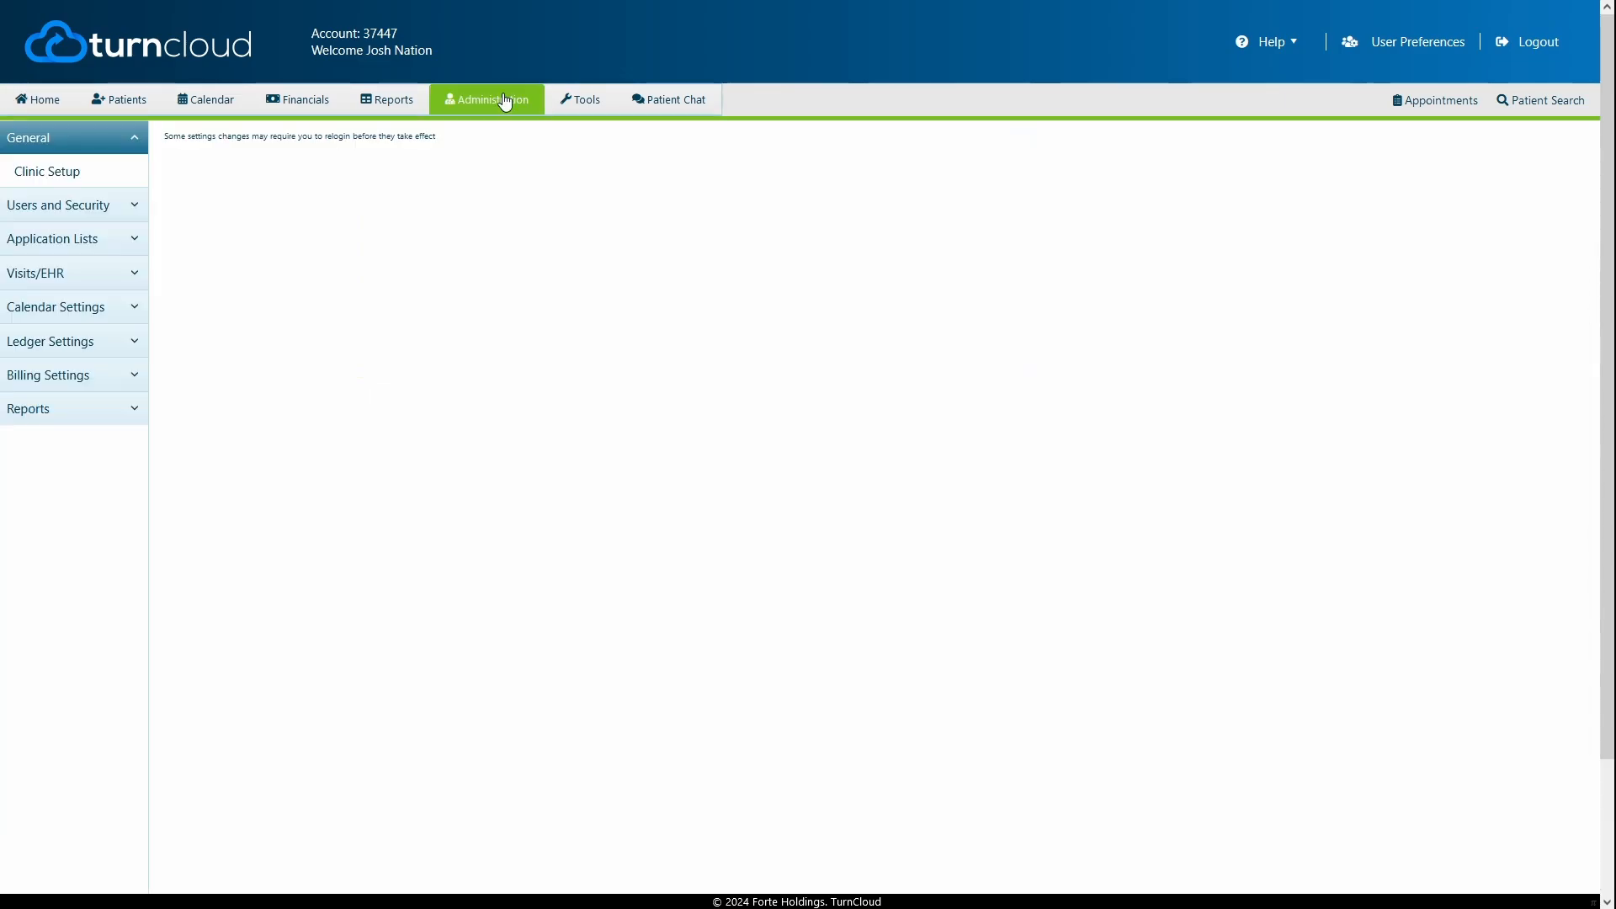
pyautogui.click(59, 206)
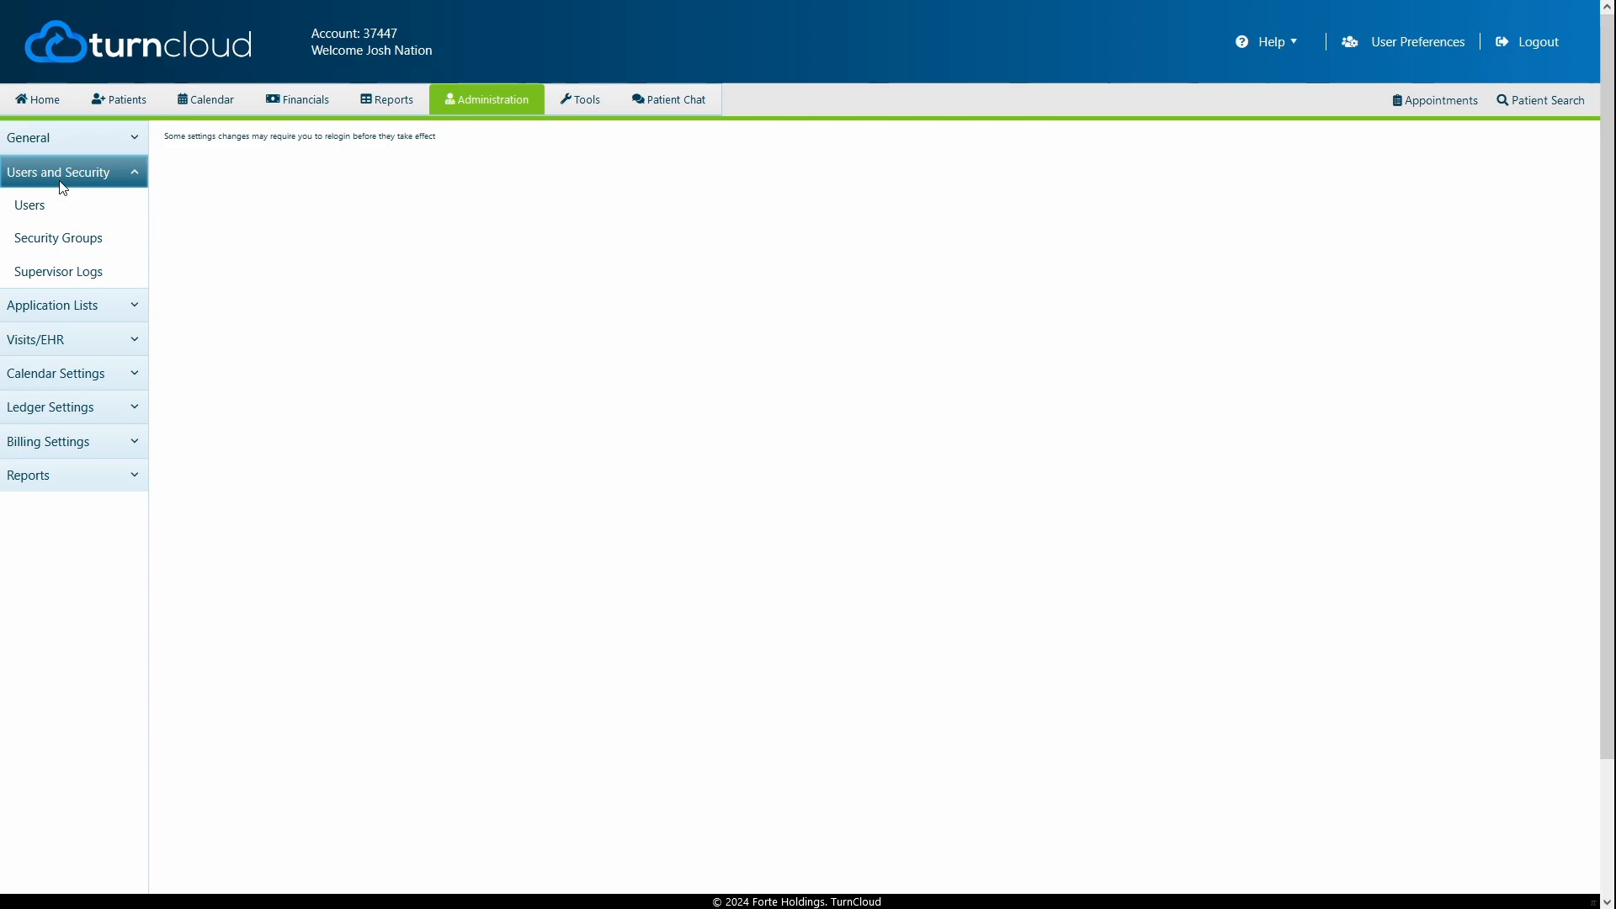
pyautogui.click(37, 204)
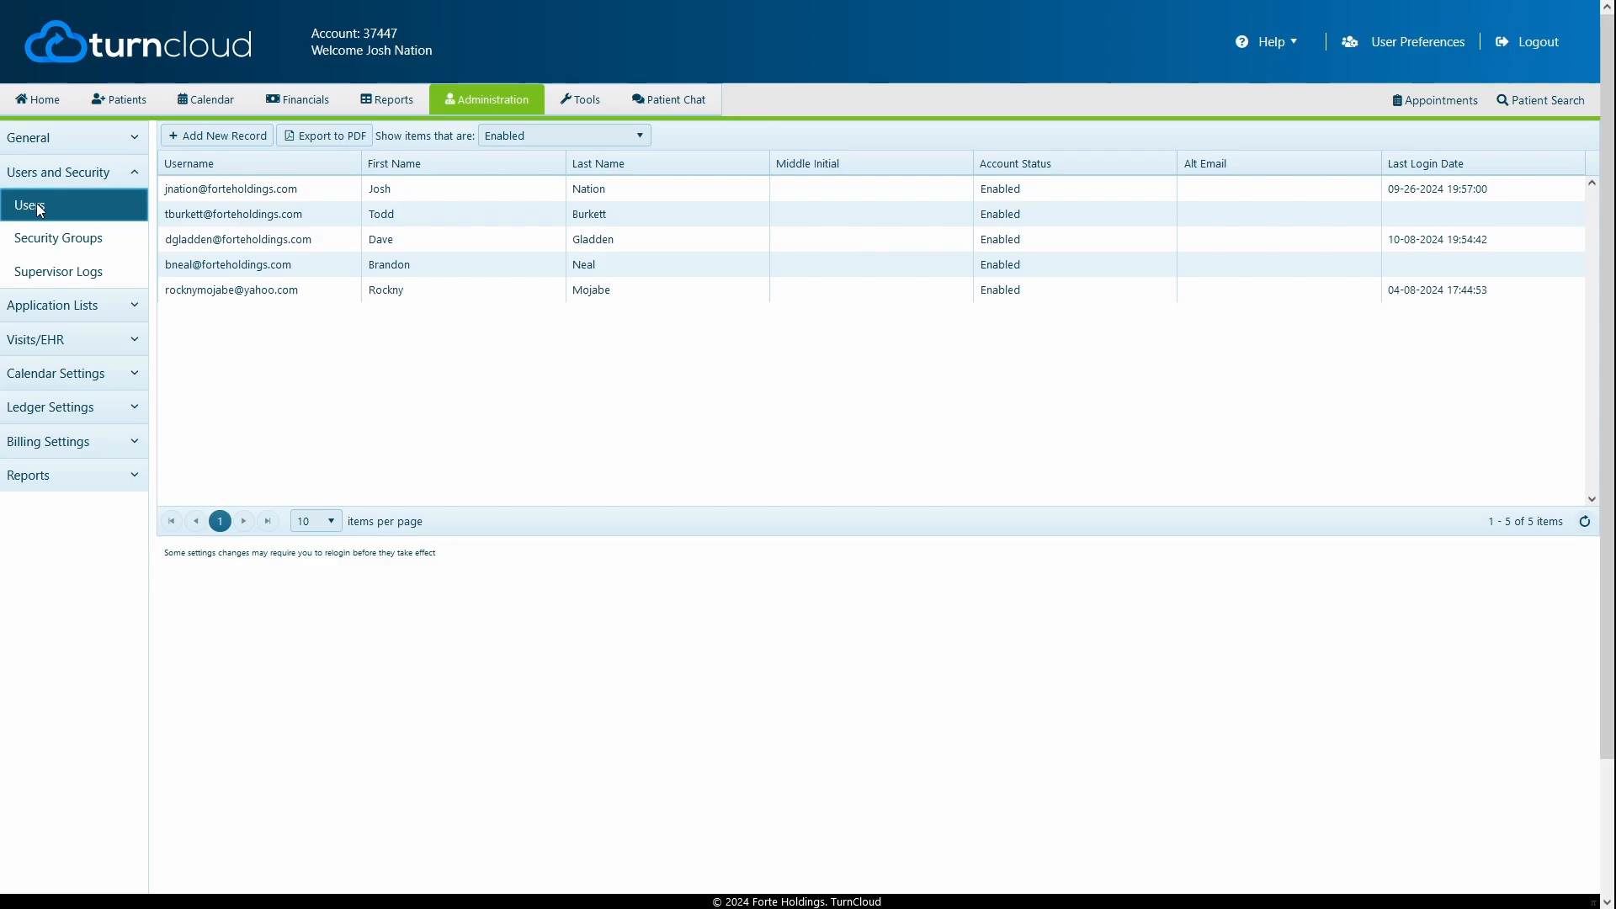
pyautogui.click(41, 239)
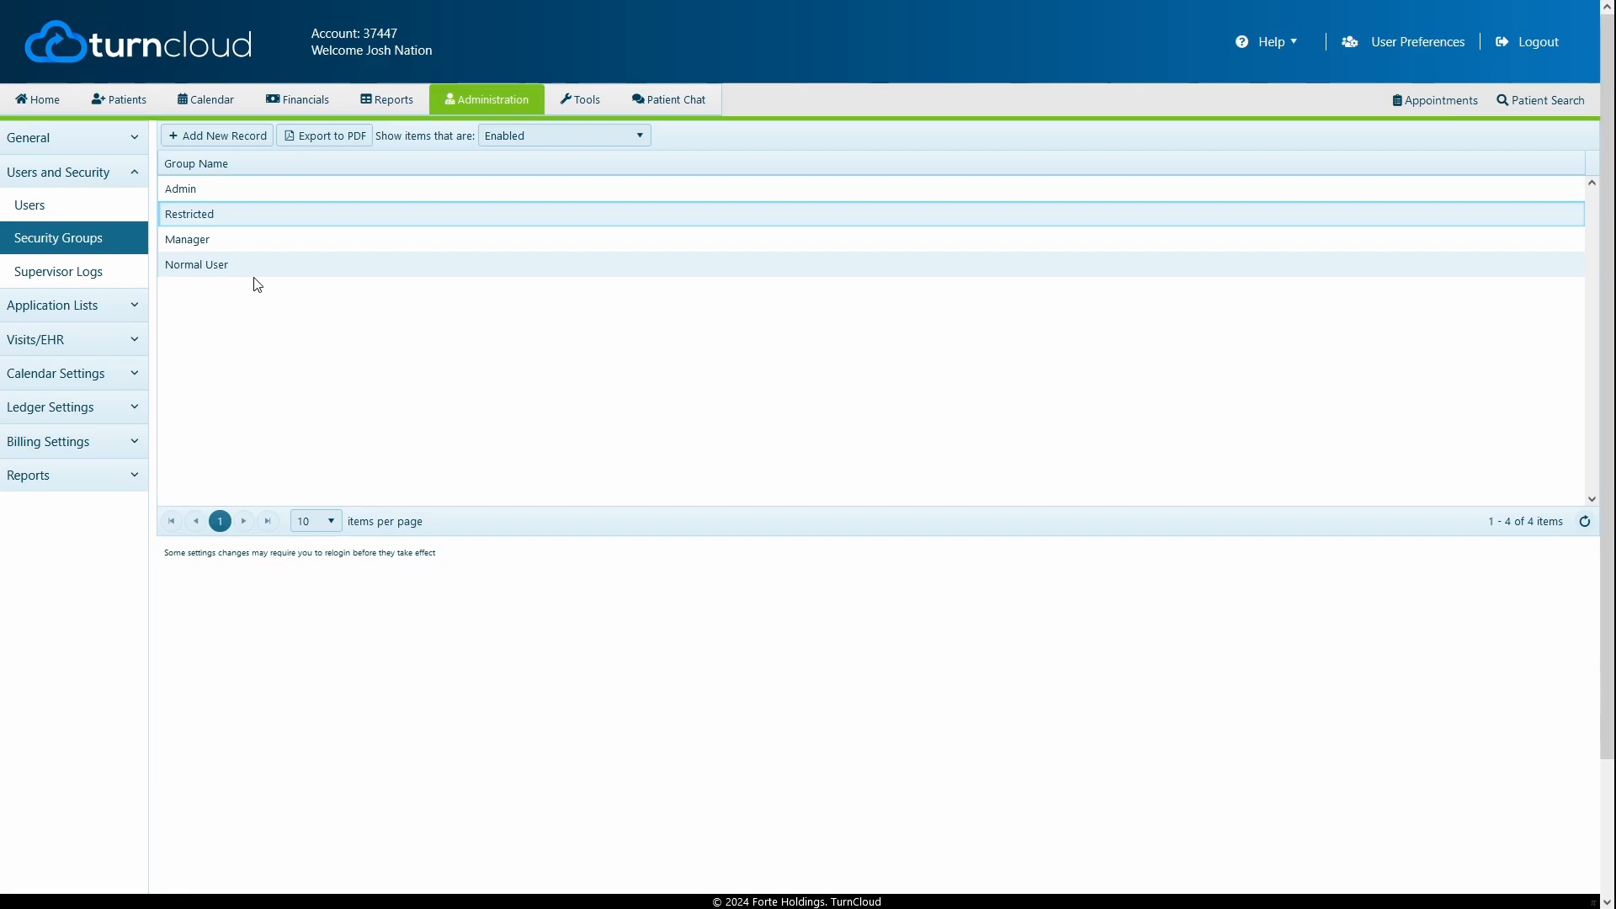
pyautogui.click(102, 281)
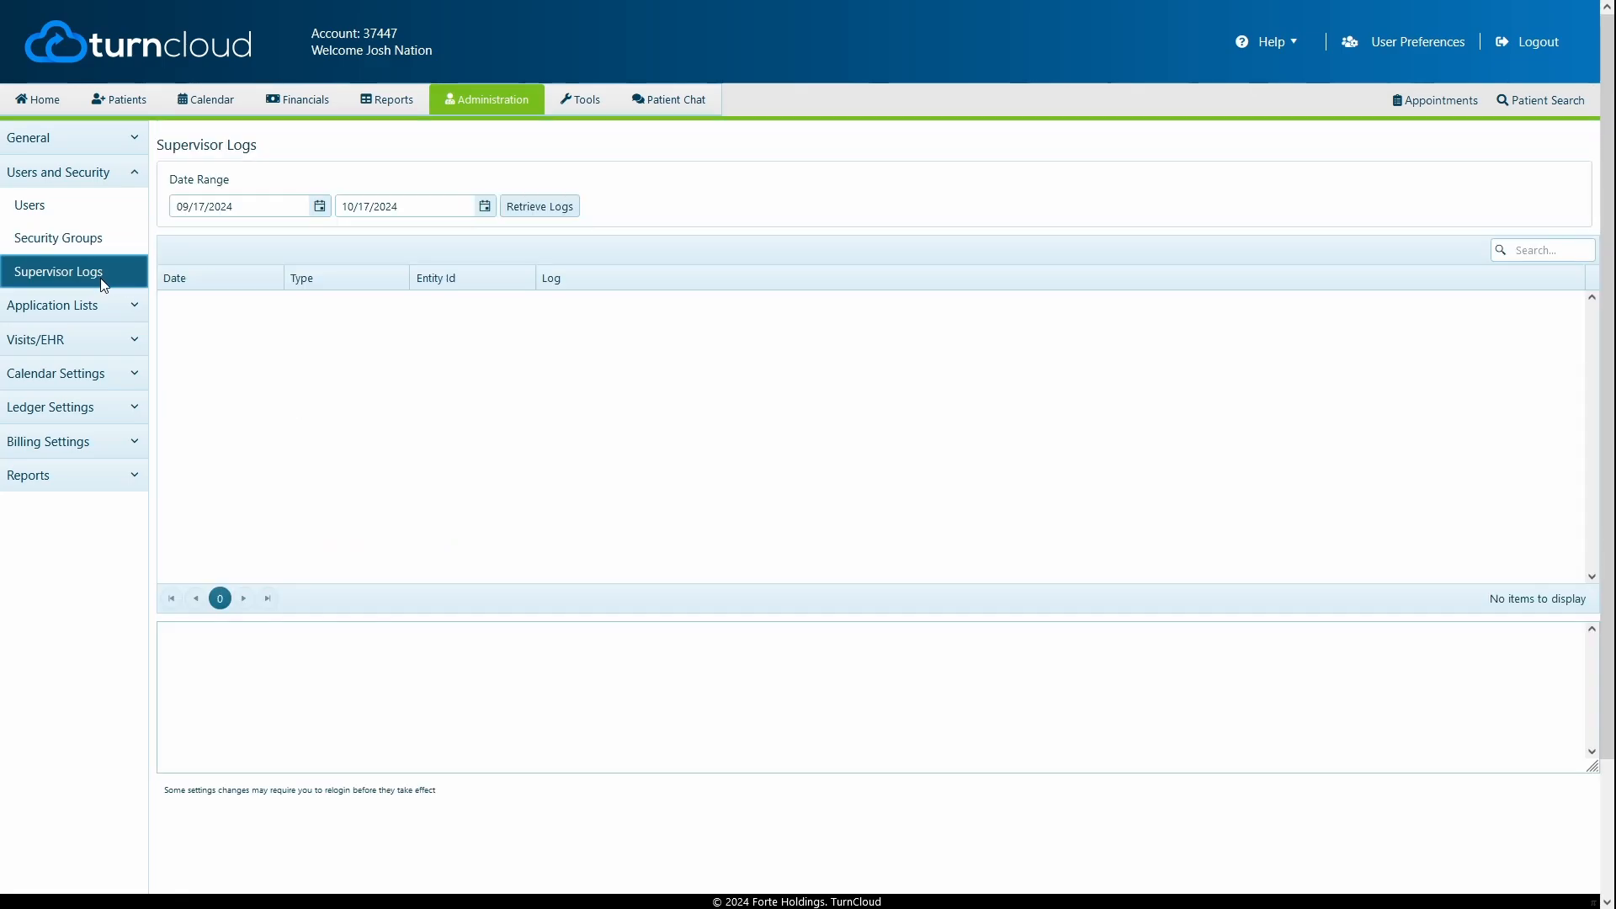
# Return to the Users list showing the 5 enabled clinic users
pyautogui.click(81, 210)
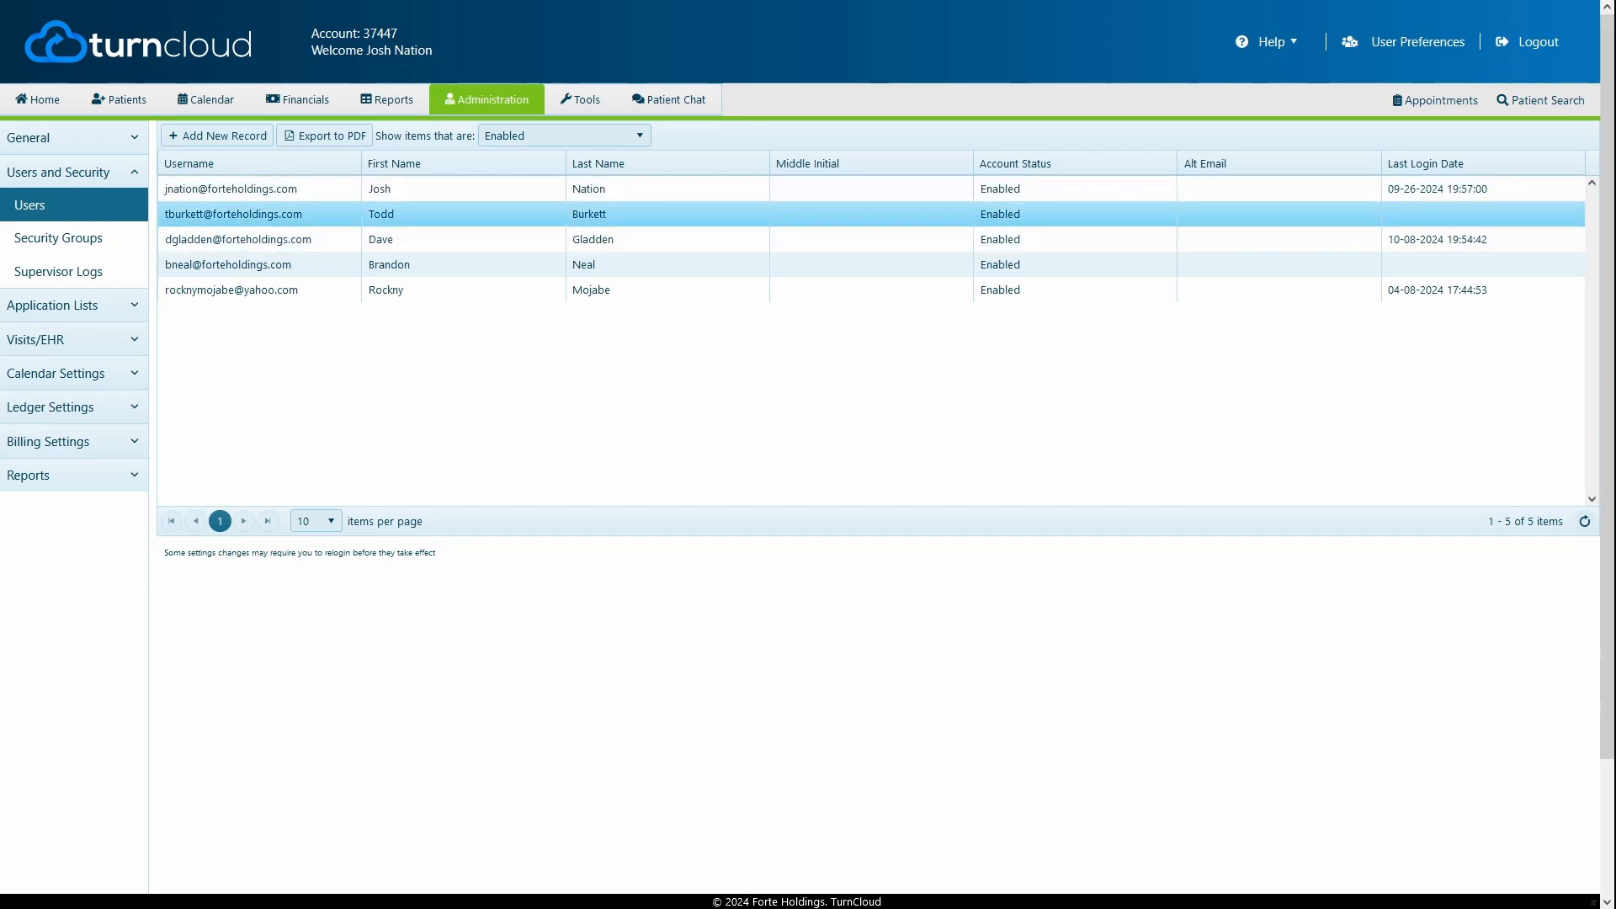
# Set the Users list filter 'Show items that are' to All
pyautogui.click(572, 136)
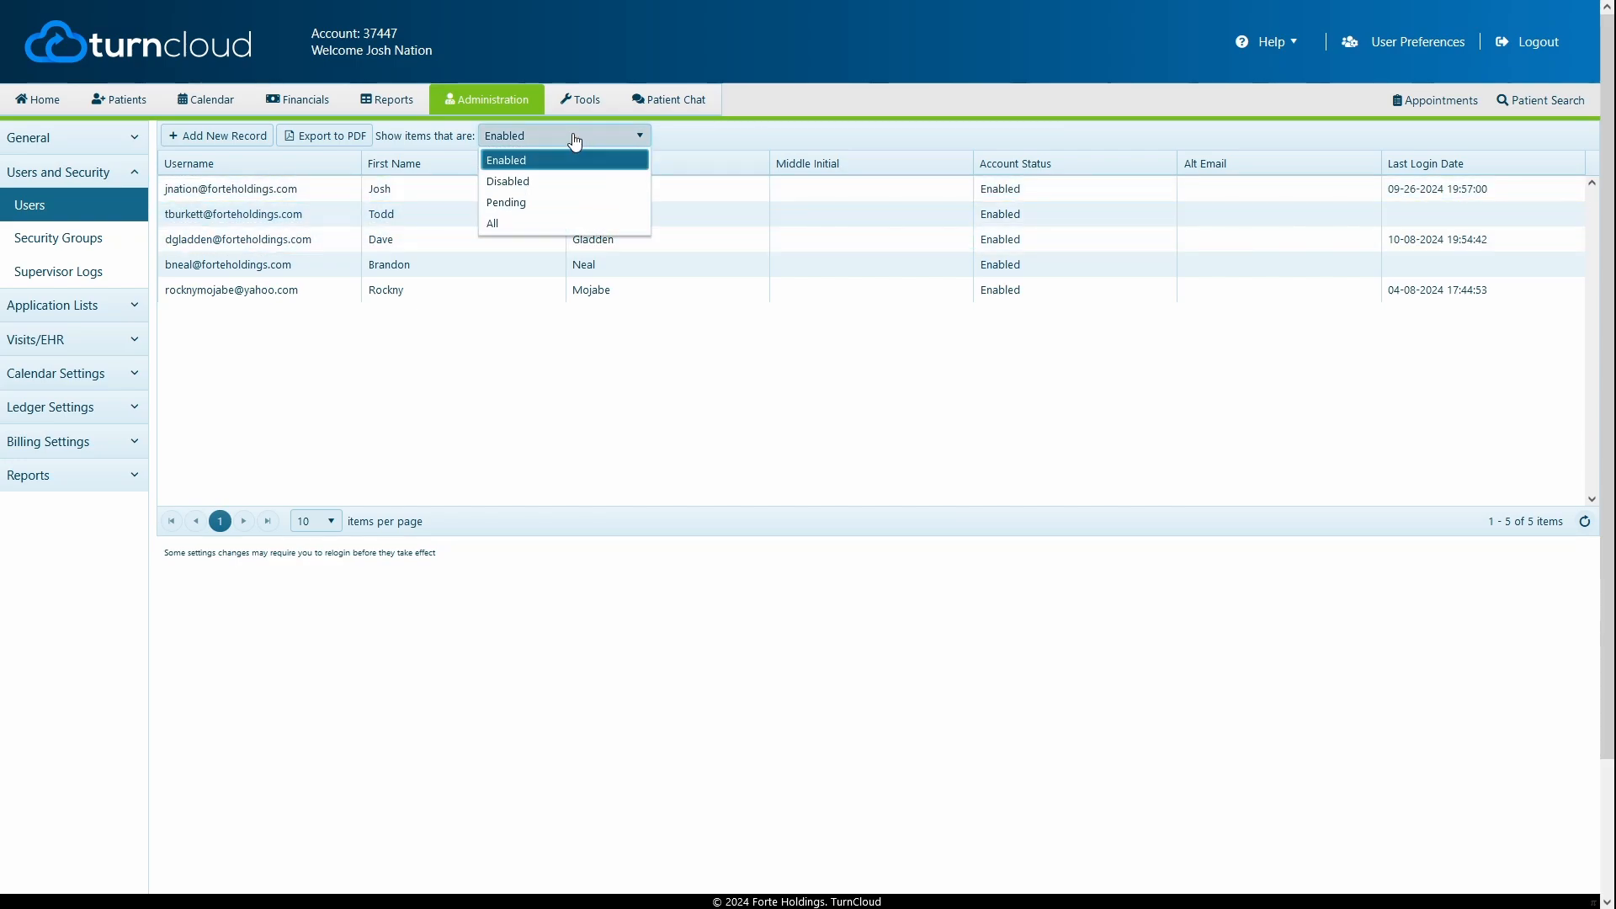
pyautogui.click(539, 224)
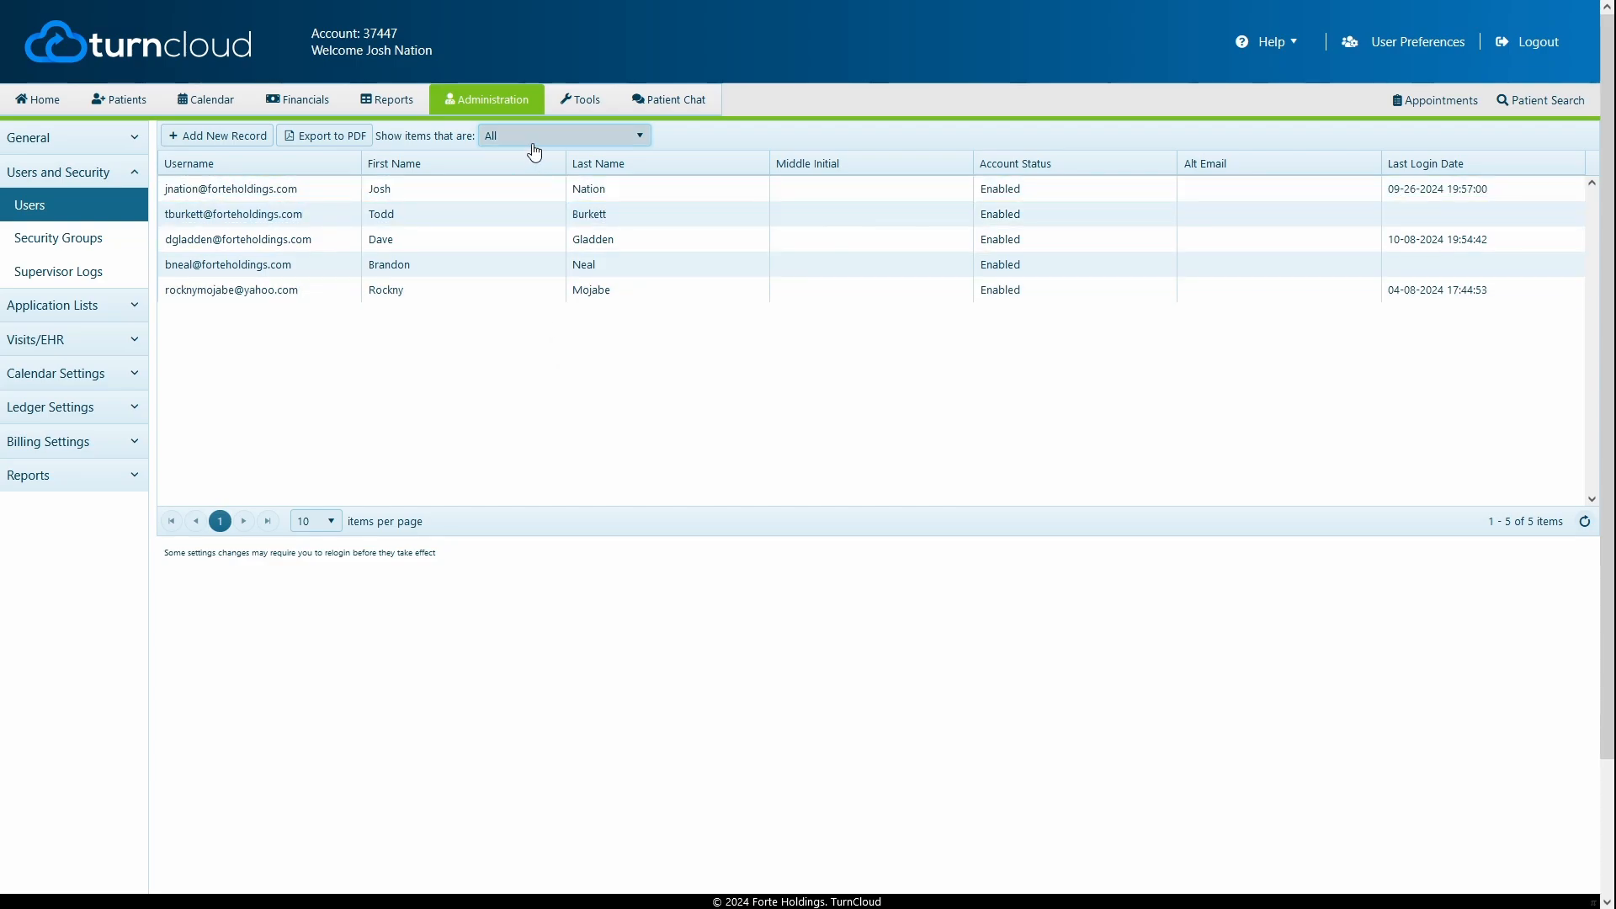
pyautogui.click(570, 190)
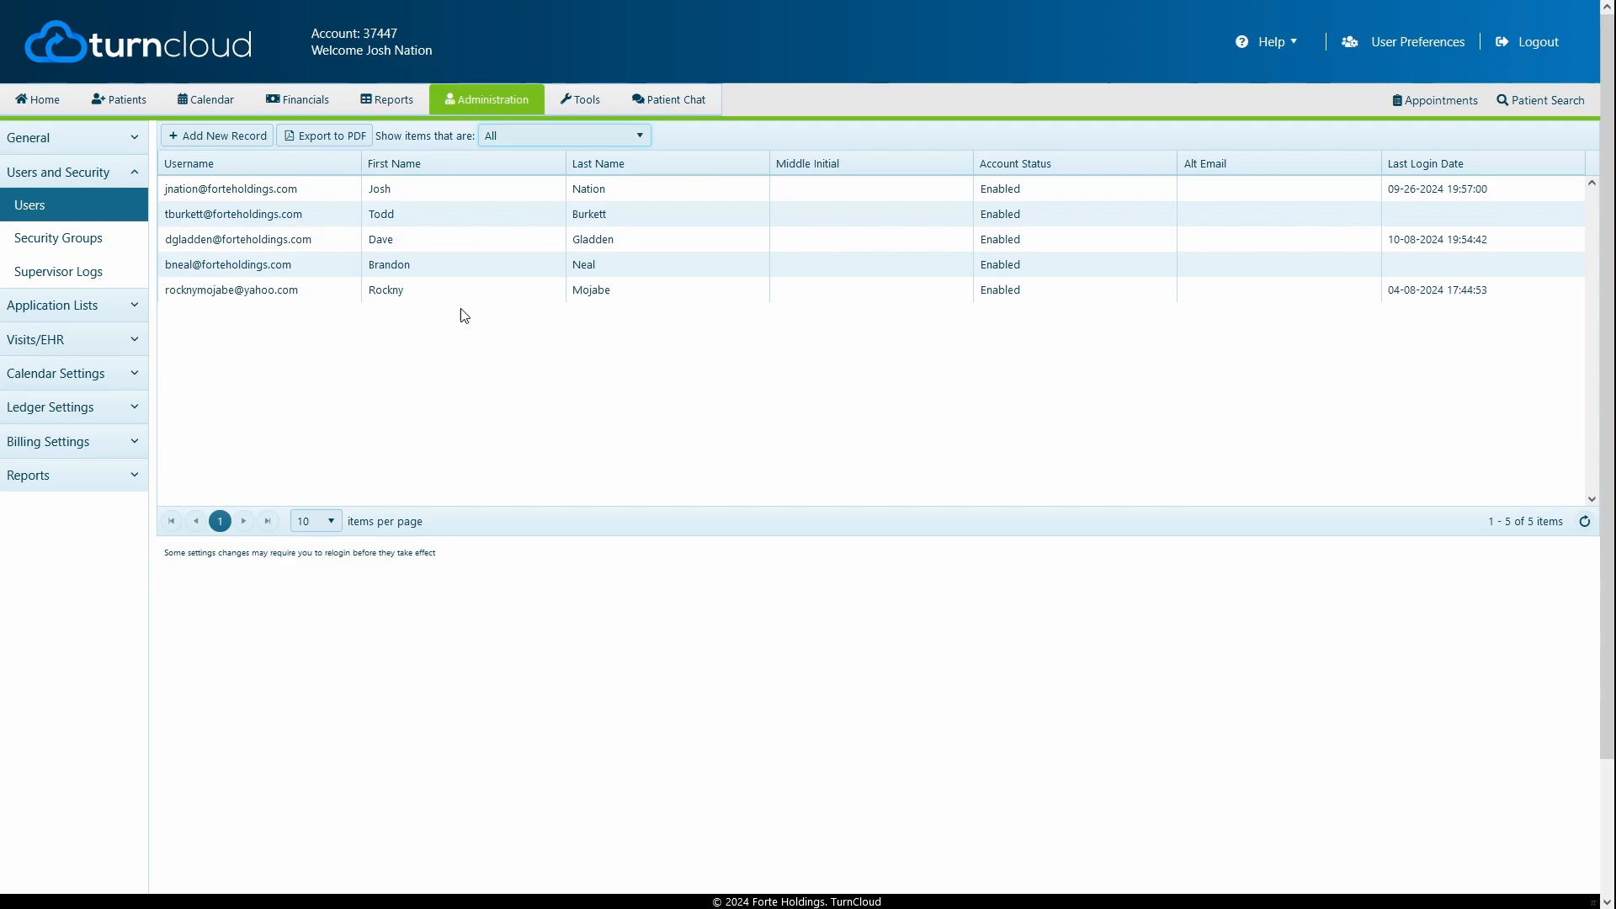
# Add a new user with their work e-mail as username, first and last name, and middle initial C
pyautogui.click(217, 138)
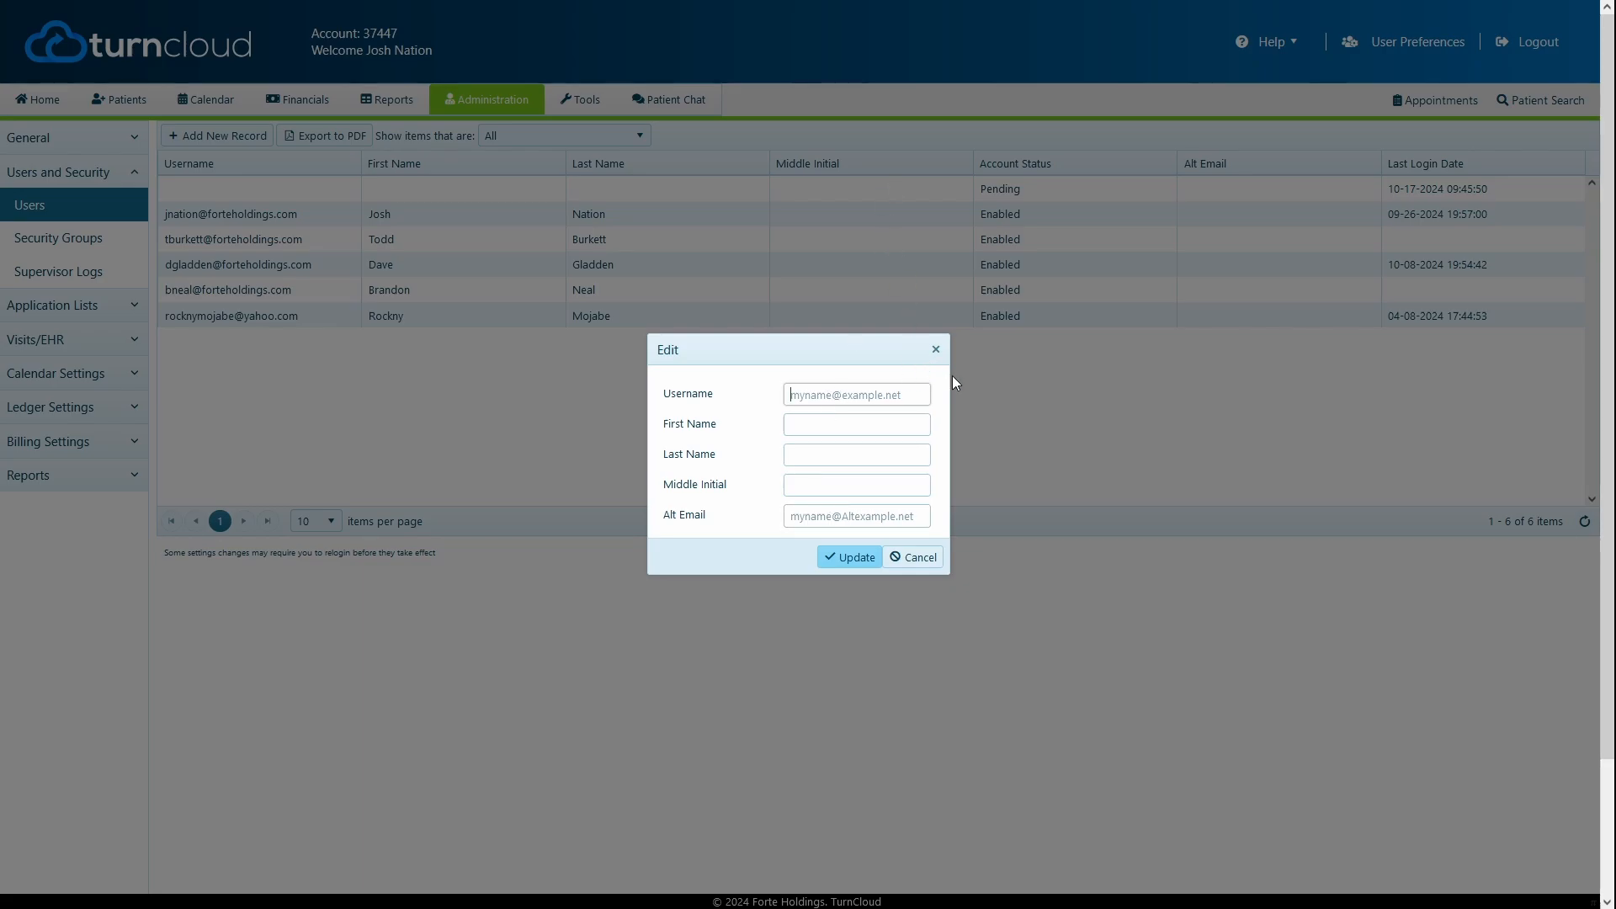
pyautogui.press('Tab')
pyautogui.press('Tab')
pyautogui.press('Tab')
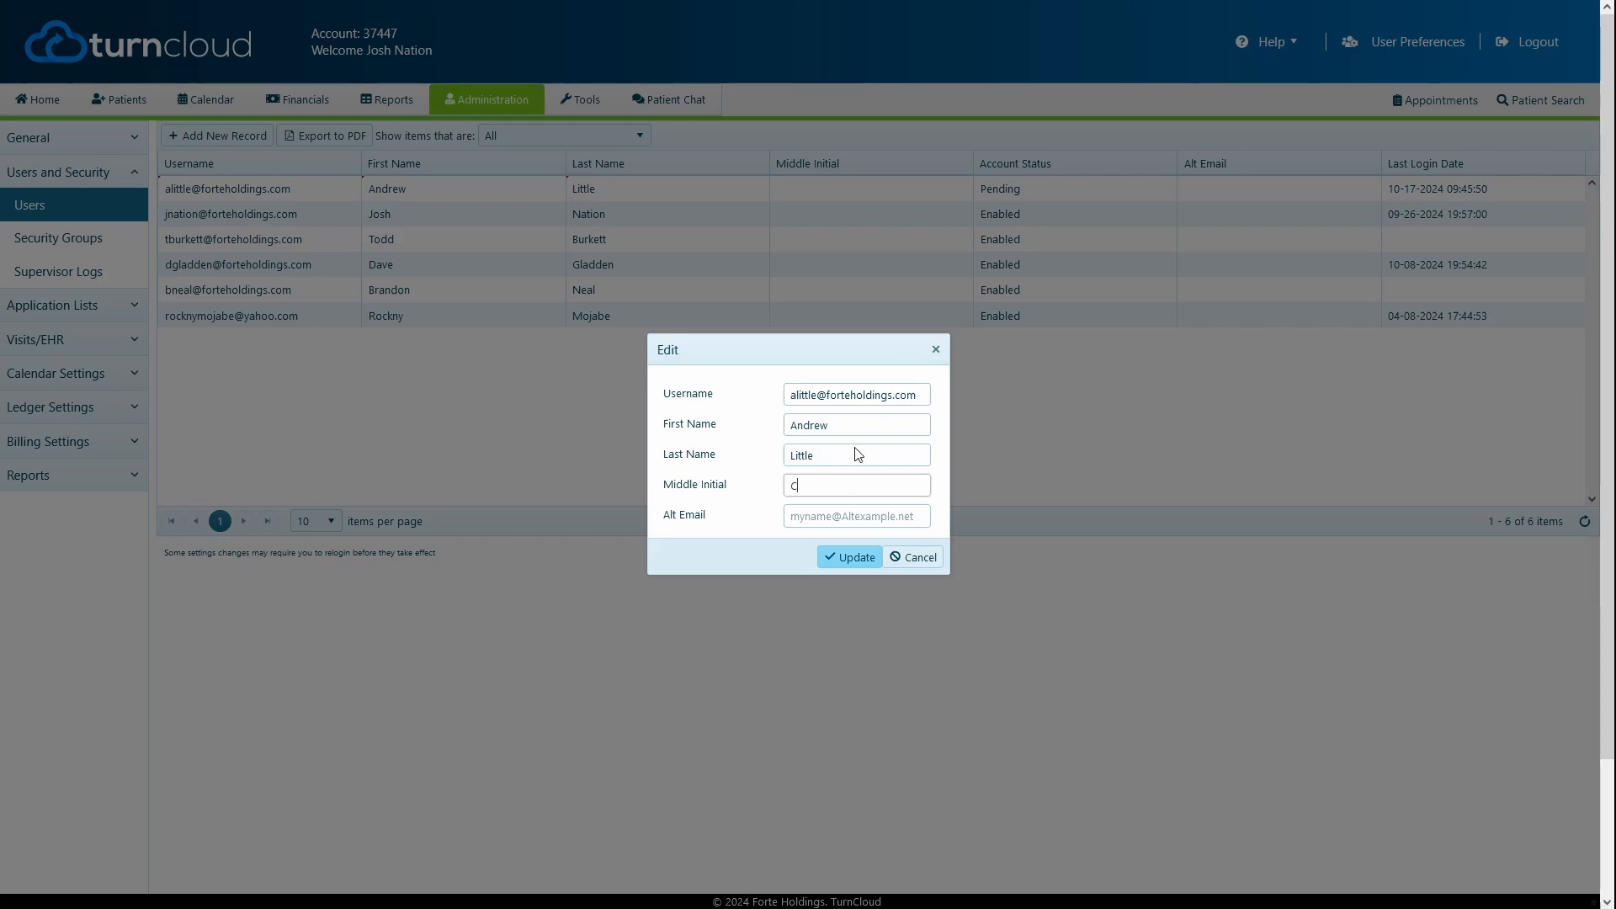
pyautogui.click(838, 560)
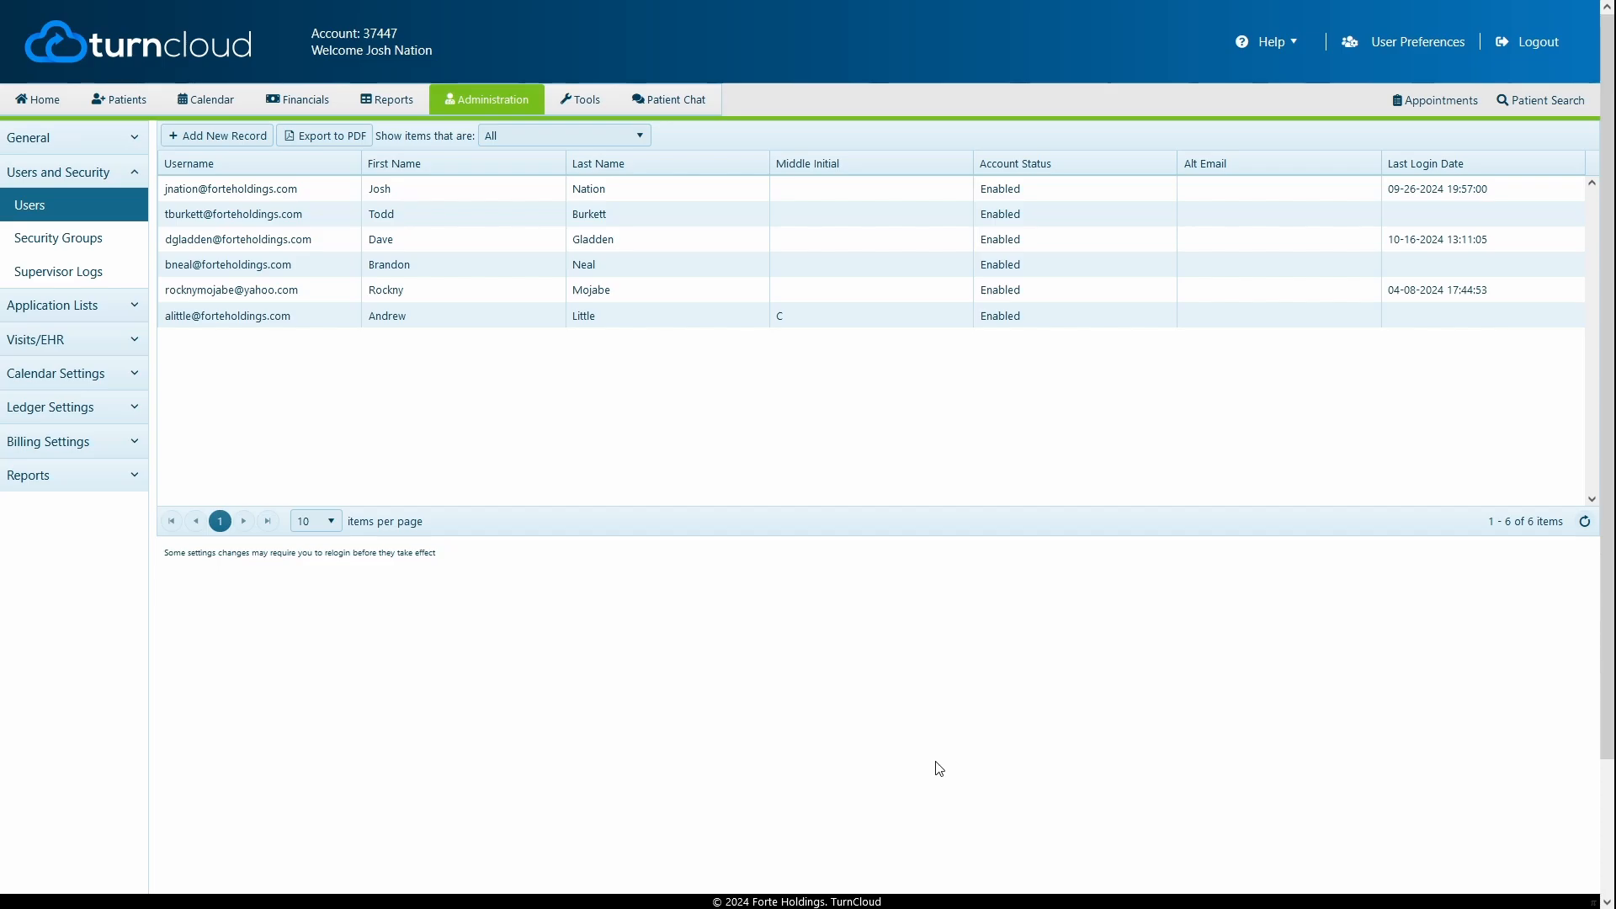
# Confirm and save the new user's password, then go to the login page
pyautogui.write('•••')
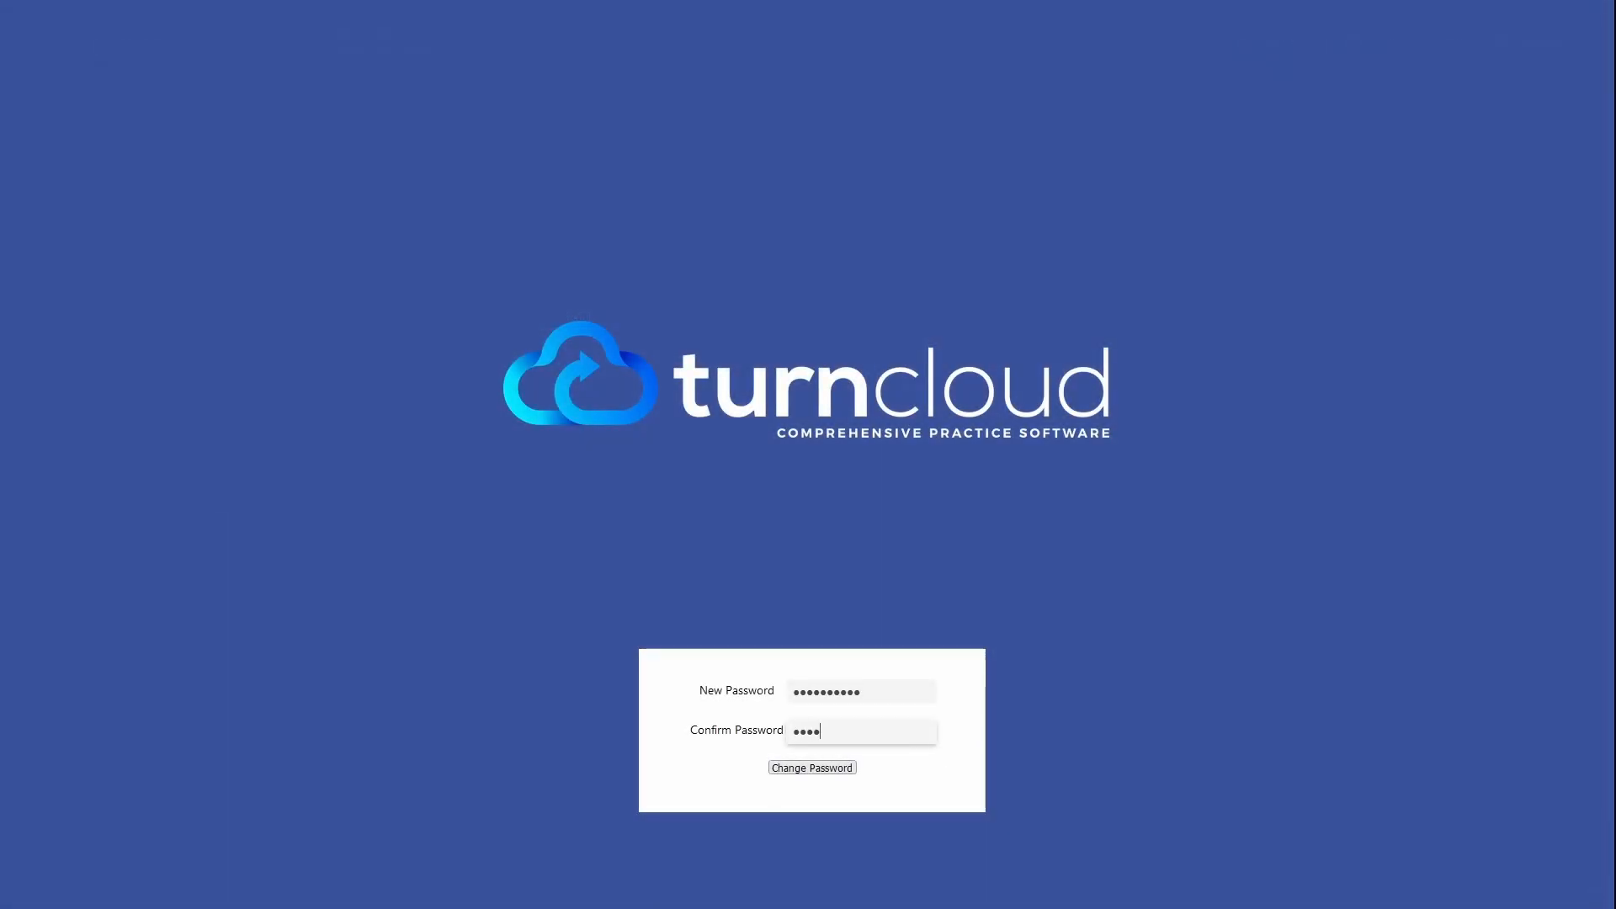
pyautogui.write('••••••')
pyautogui.click(811, 768)
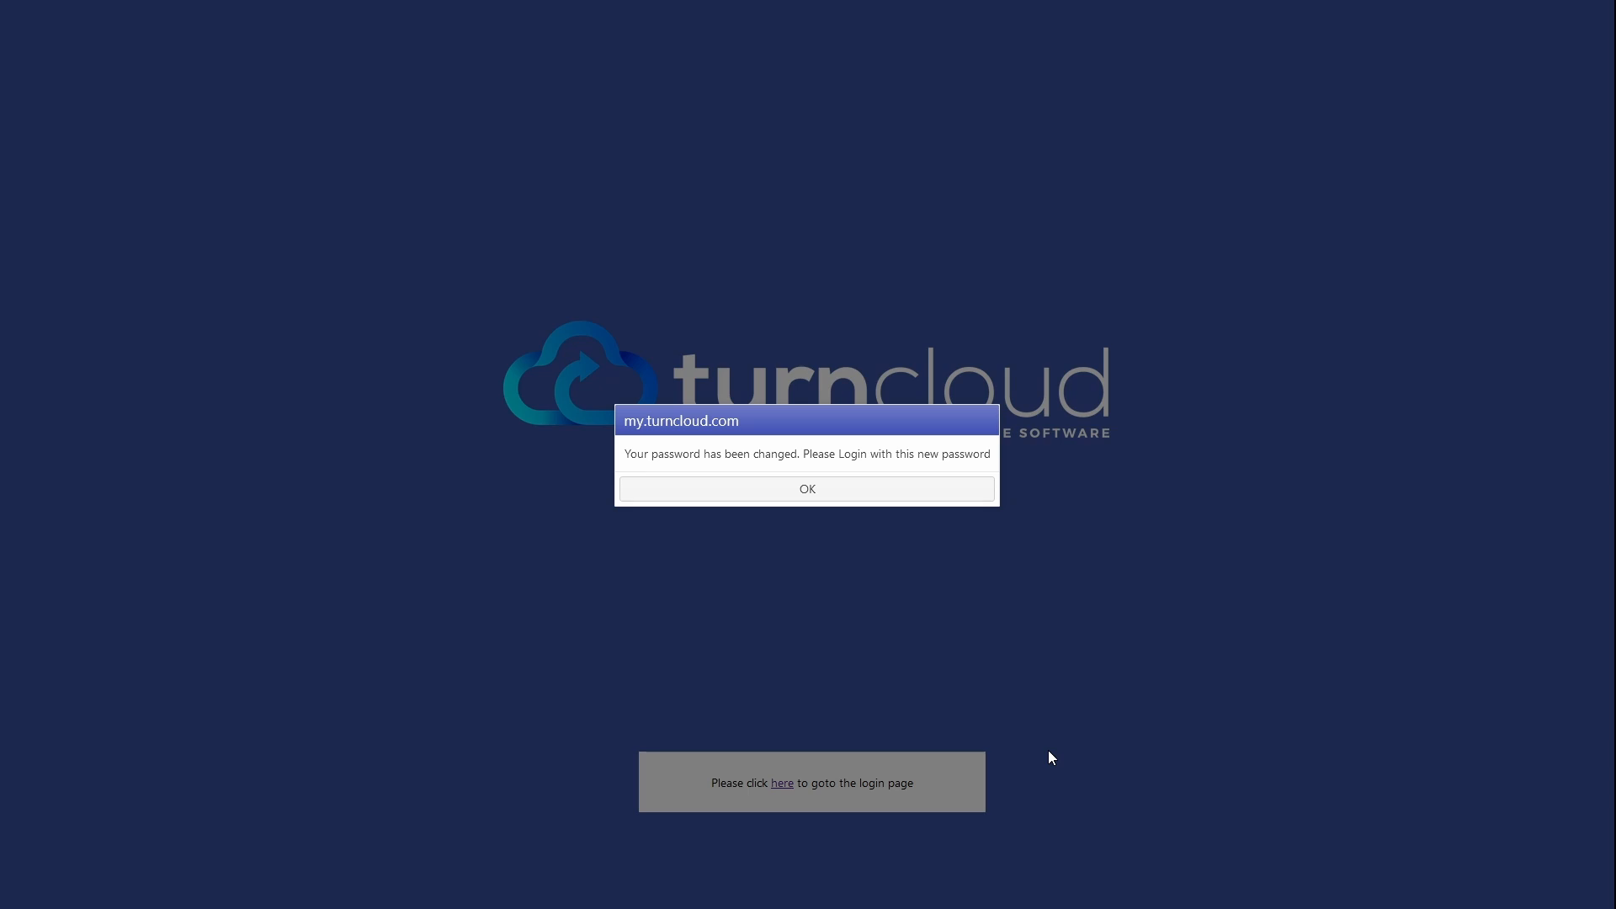
pyautogui.click(830, 490)
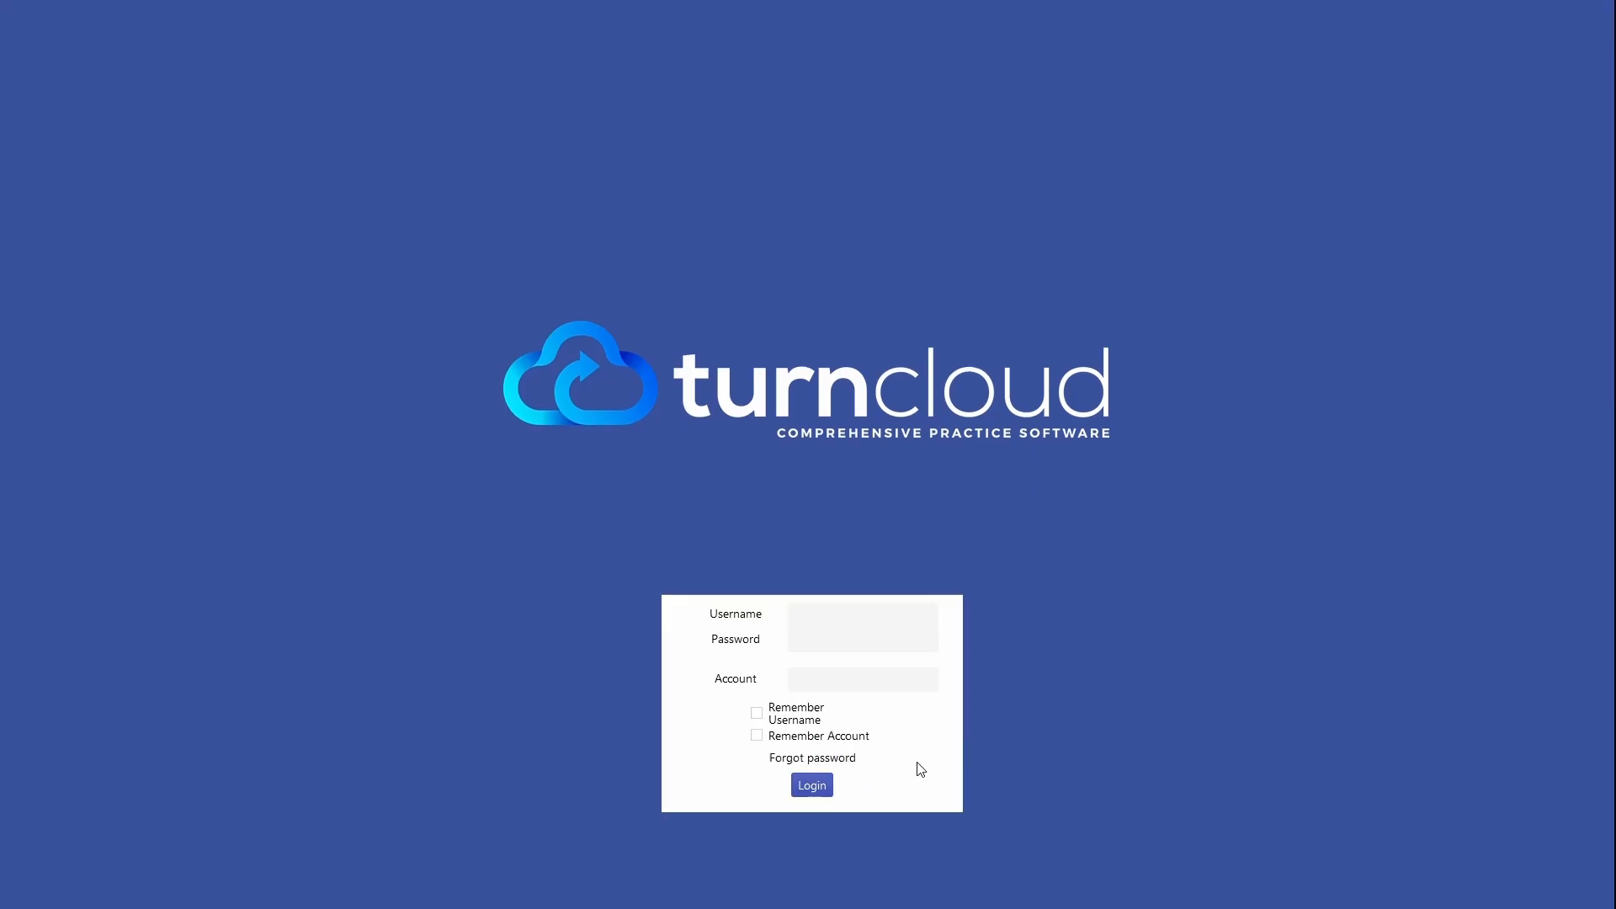
pyautogui.click(827, 612)
# Log in as the new user with their password and account number, remembering username and account
pyautogui.press('Tab')
pyautogui.write('**********')
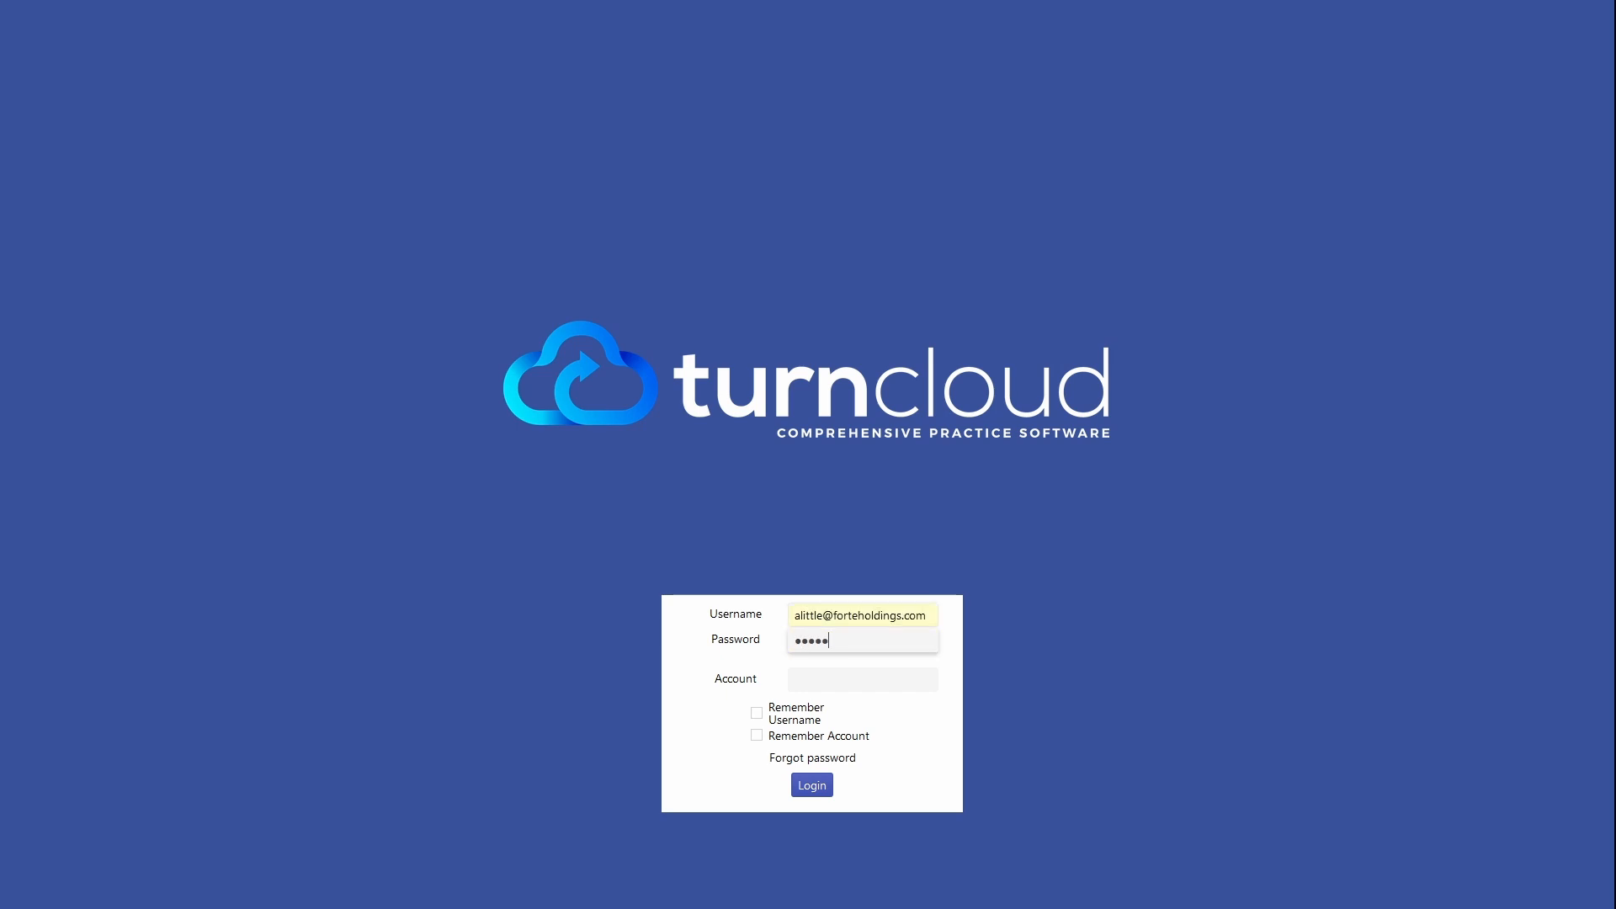
pyautogui.press('Tab')
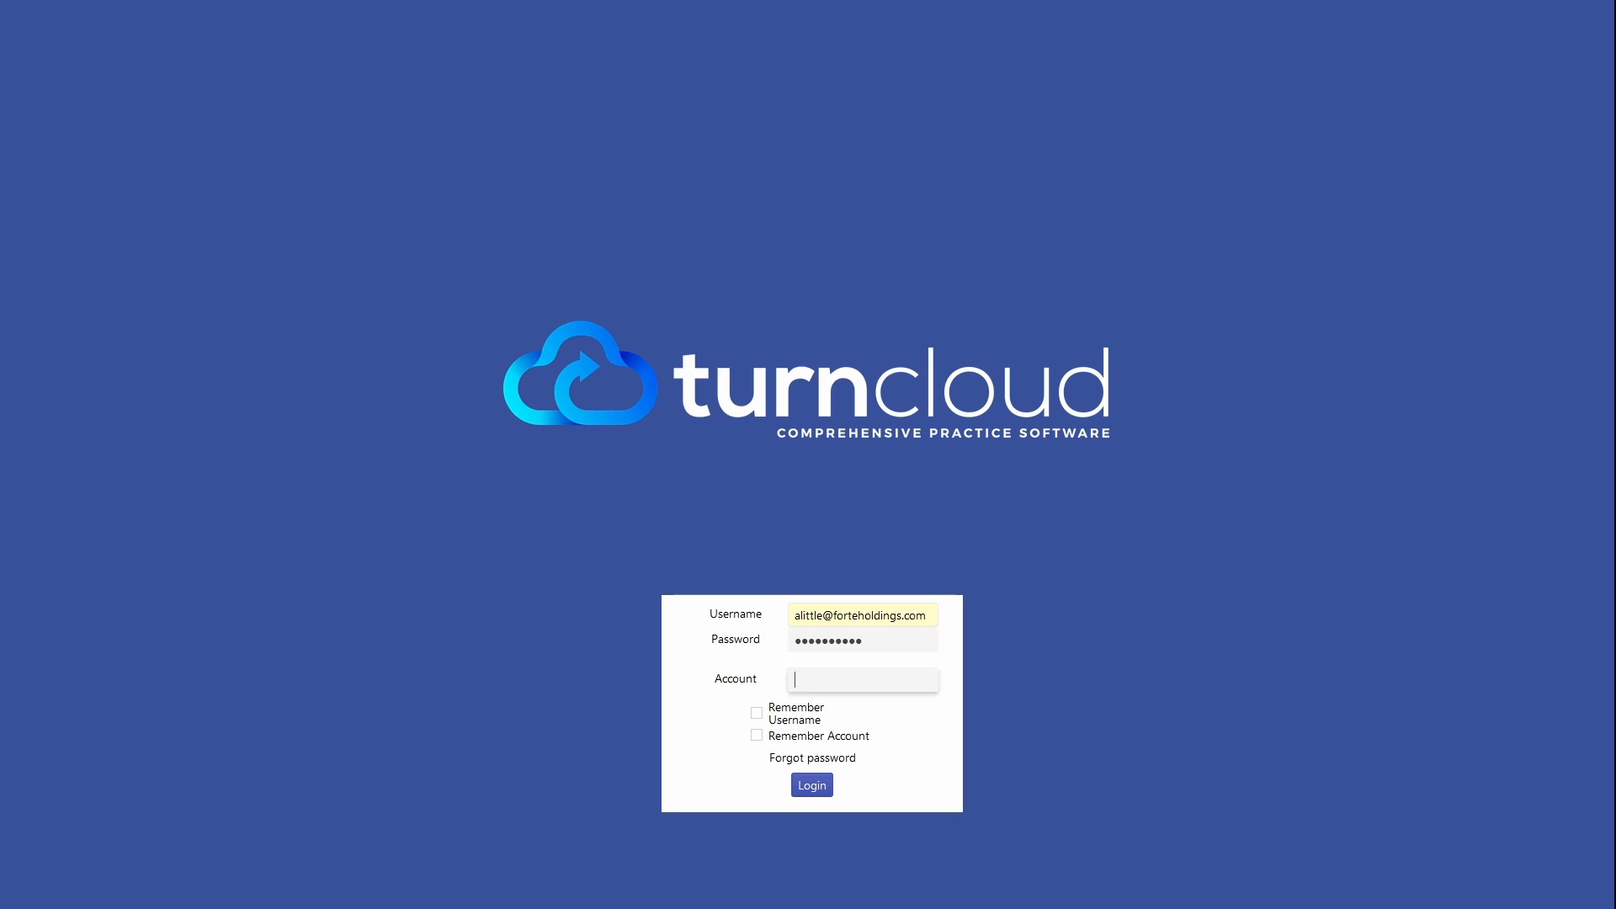
pyautogui.write('37447')
pyautogui.click(756, 713)
pyautogui.click(756, 735)
pyautogui.click(812, 788)
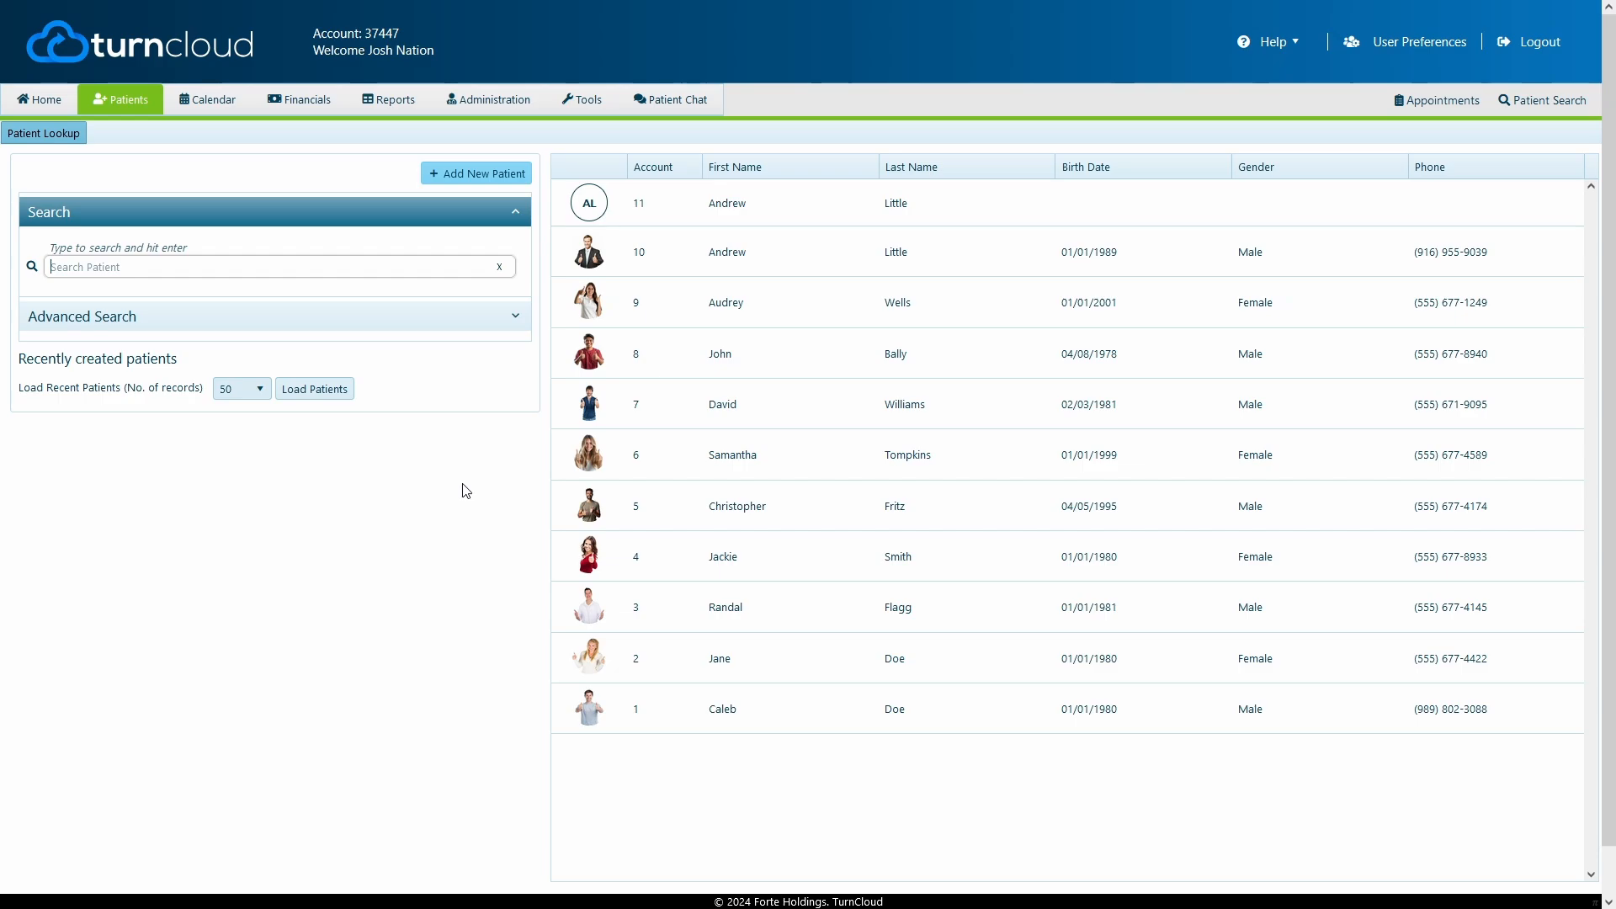
# Go back to the Administration Users list
pyautogui.click(492, 112)
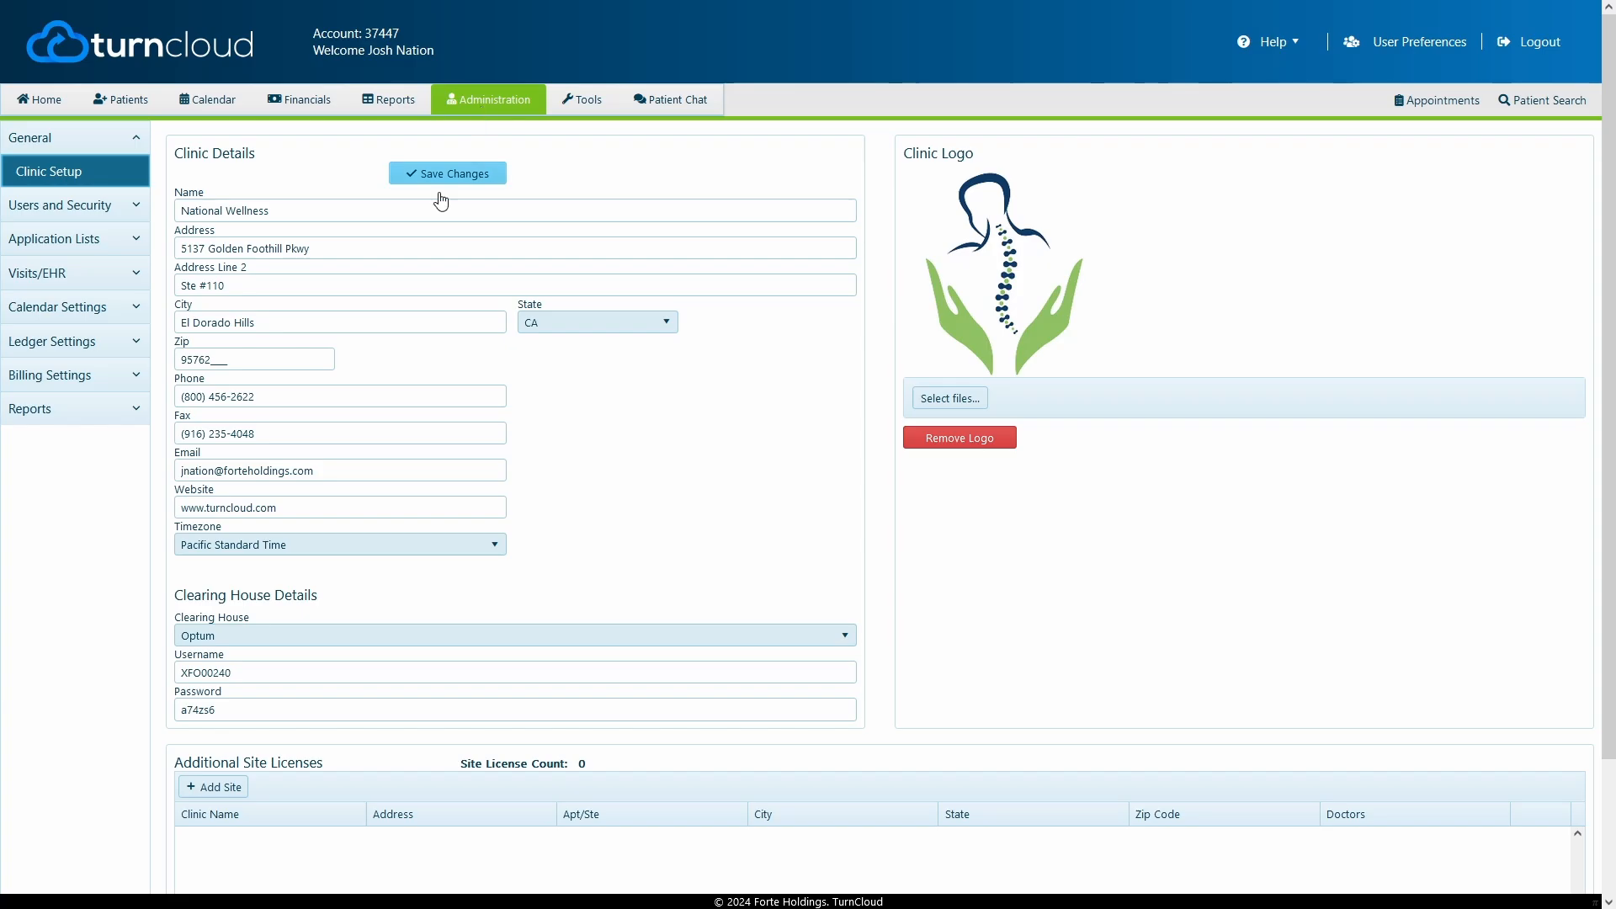
pyautogui.click(77, 207)
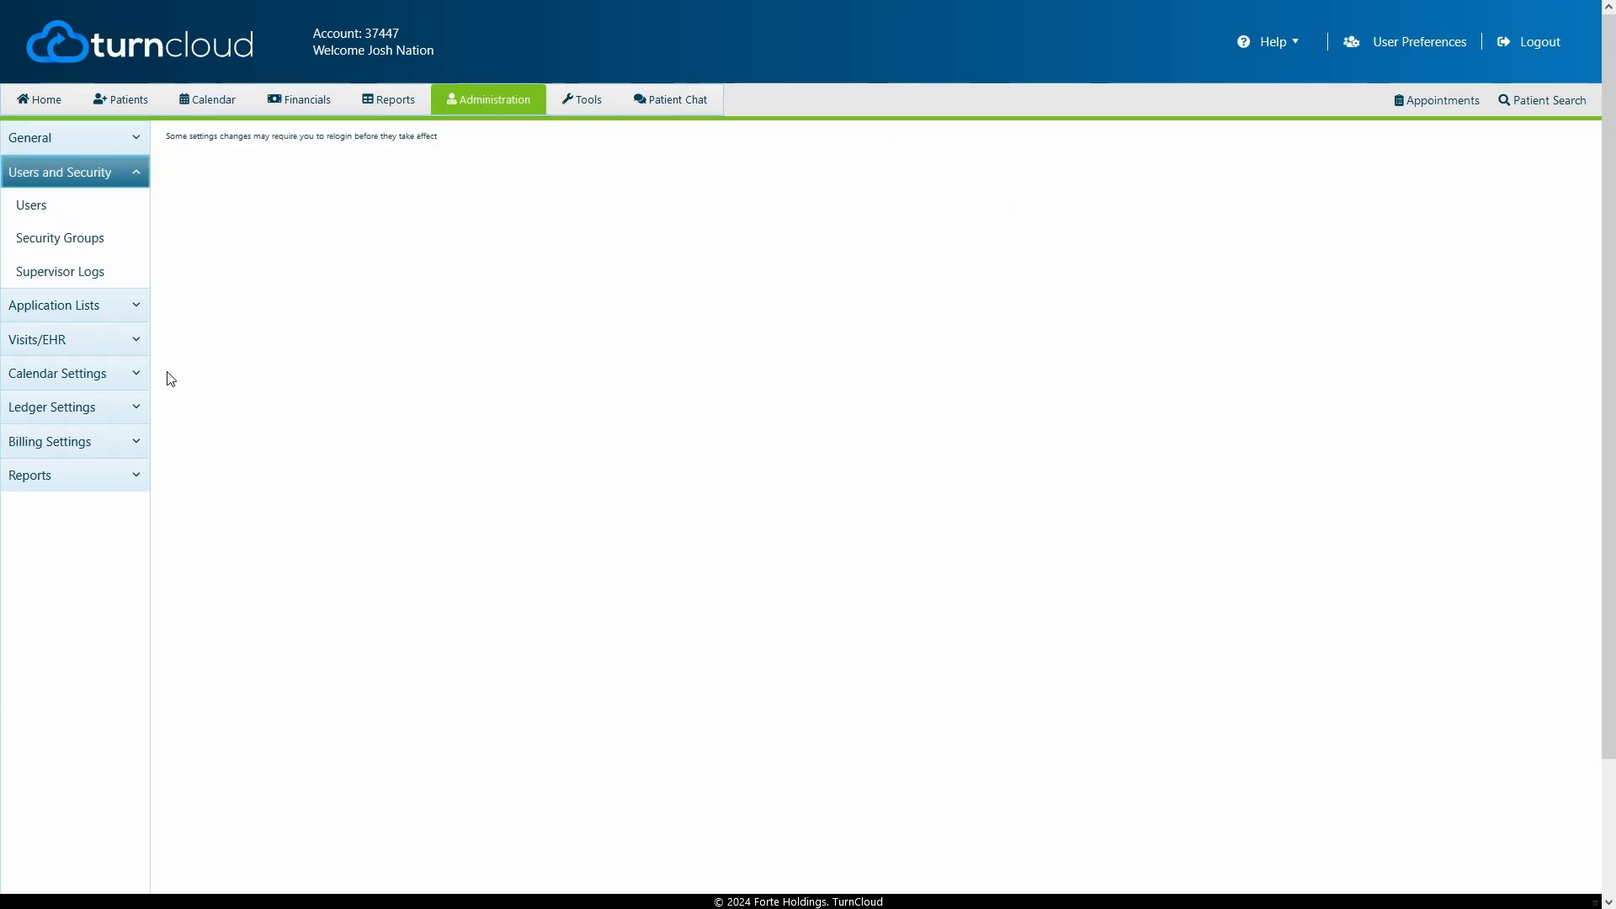
pyautogui.click(48, 210)
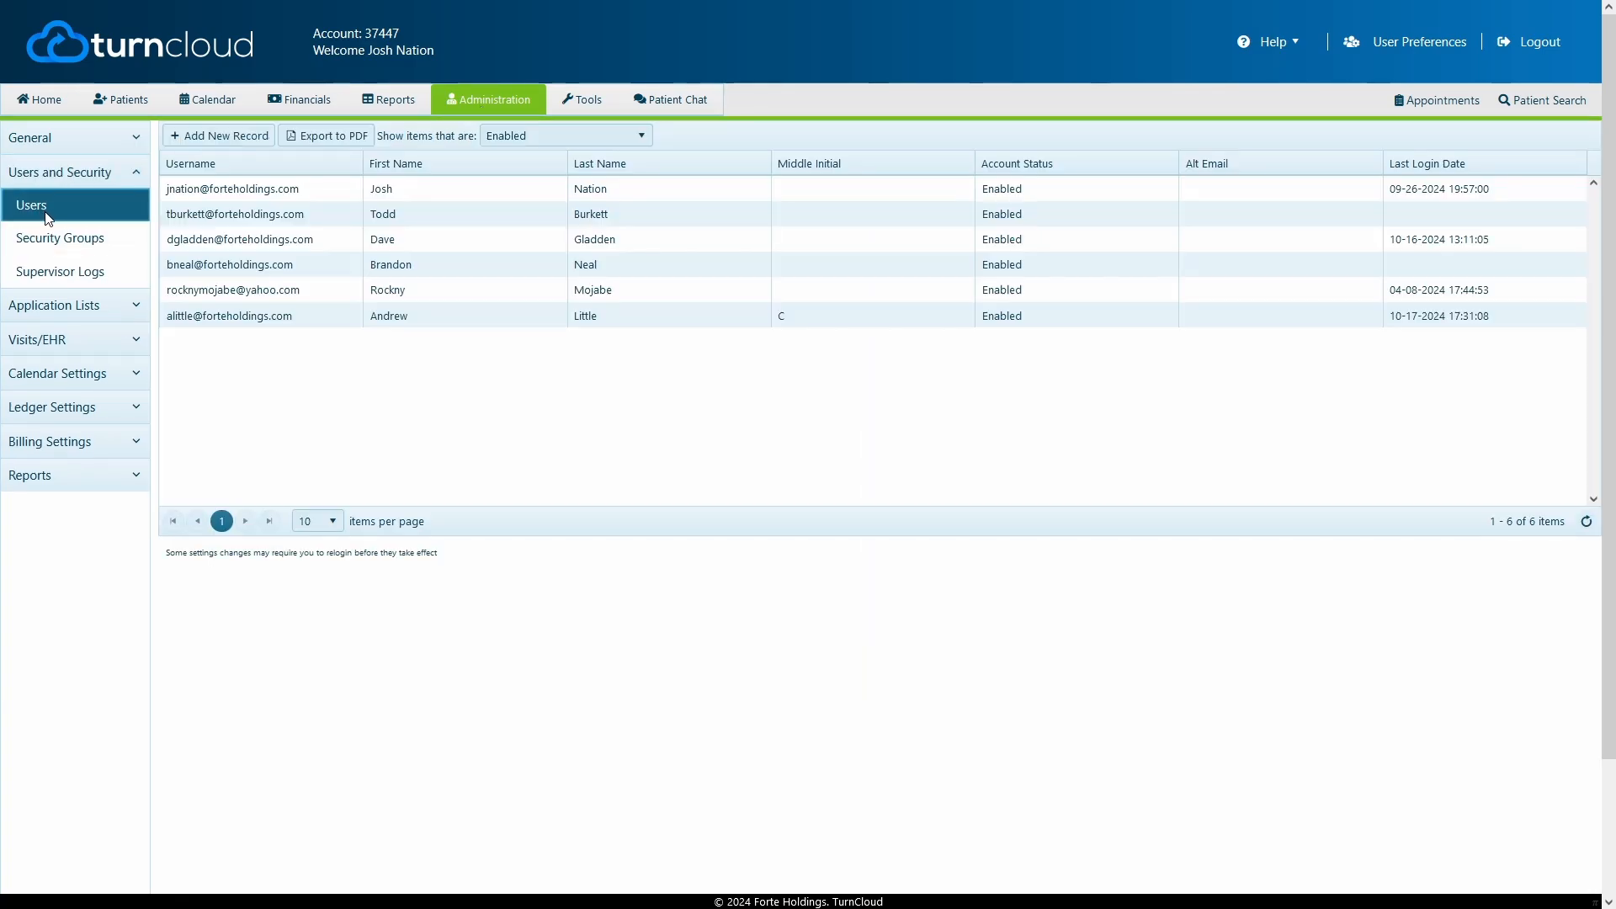
# Change the last user's User Group from Normal User to Admin and save the record
pyautogui.doubleClick(287, 316)
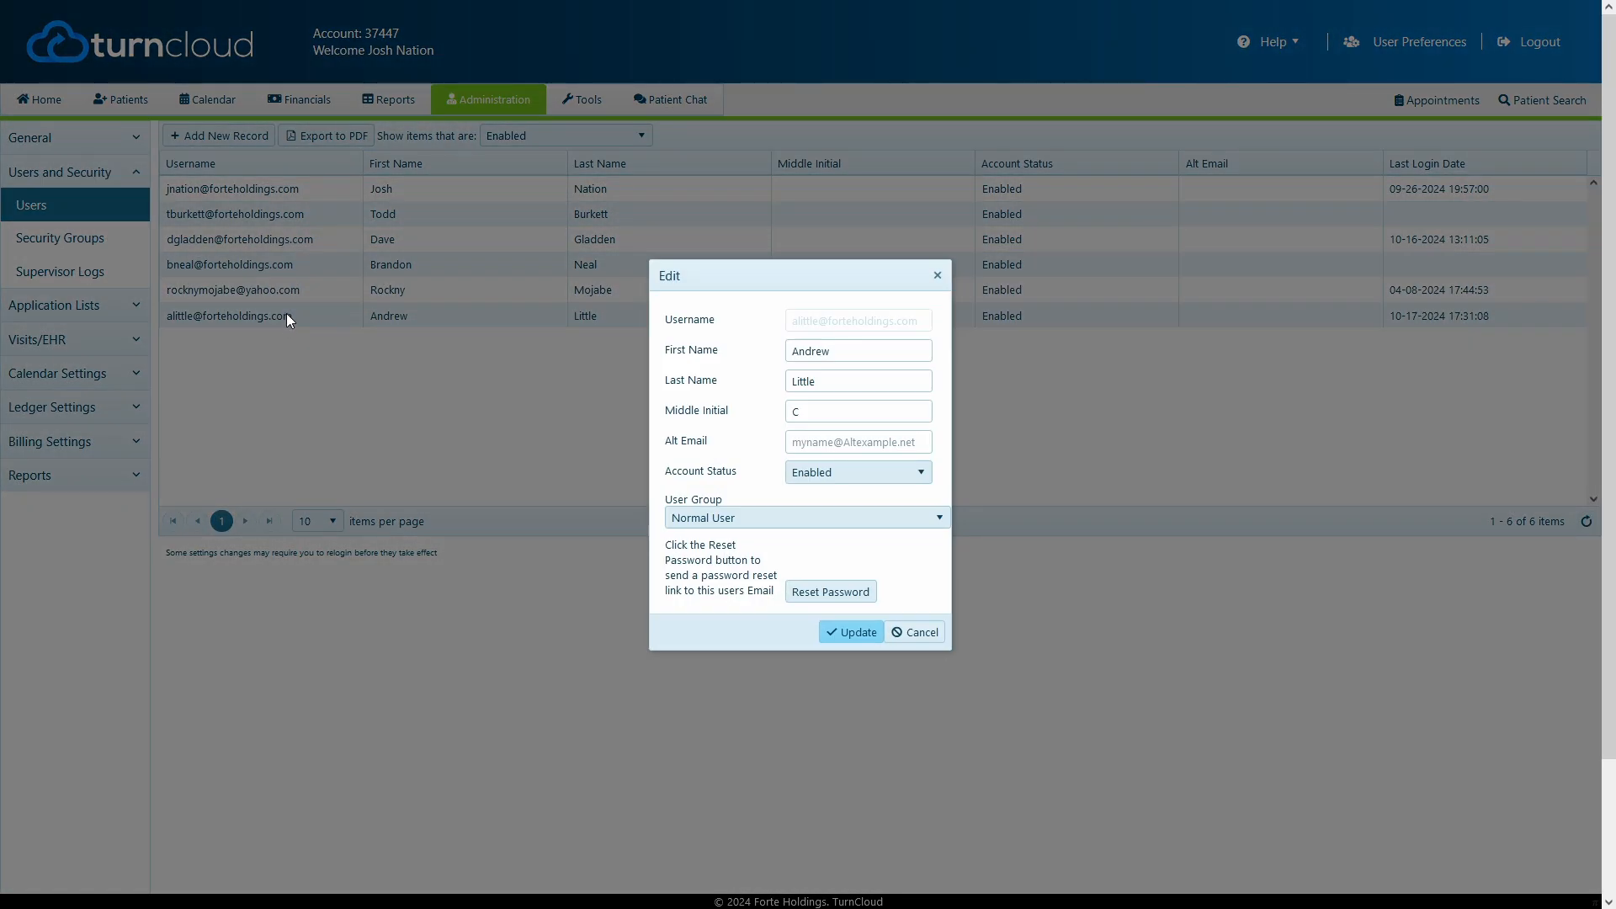
pyautogui.click(723, 515)
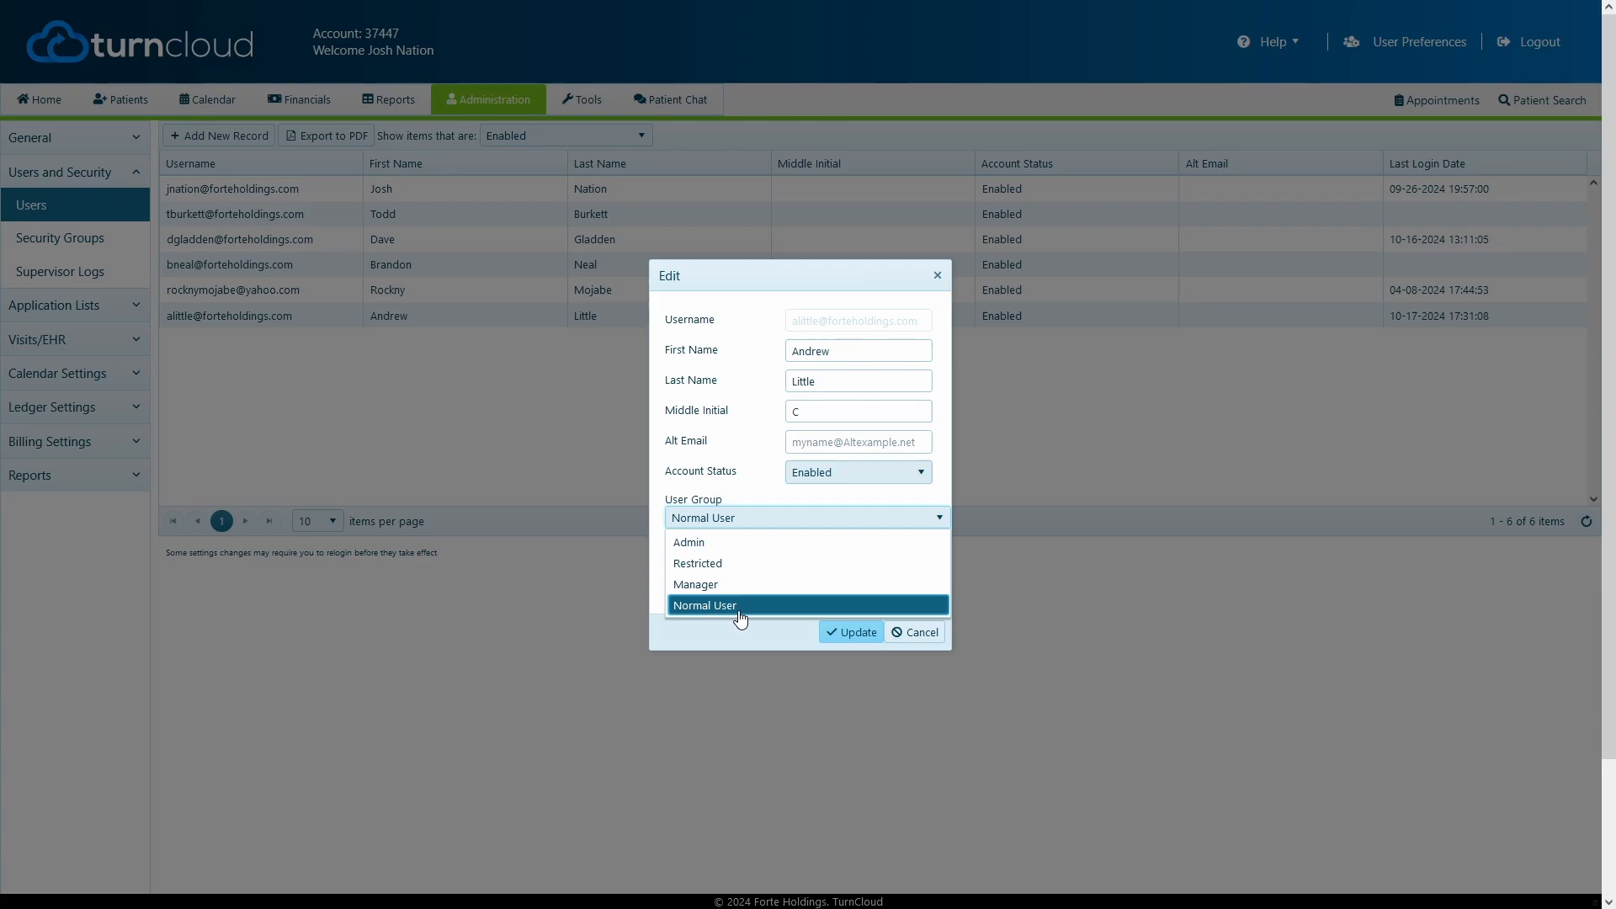
pyautogui.click(740, 544)
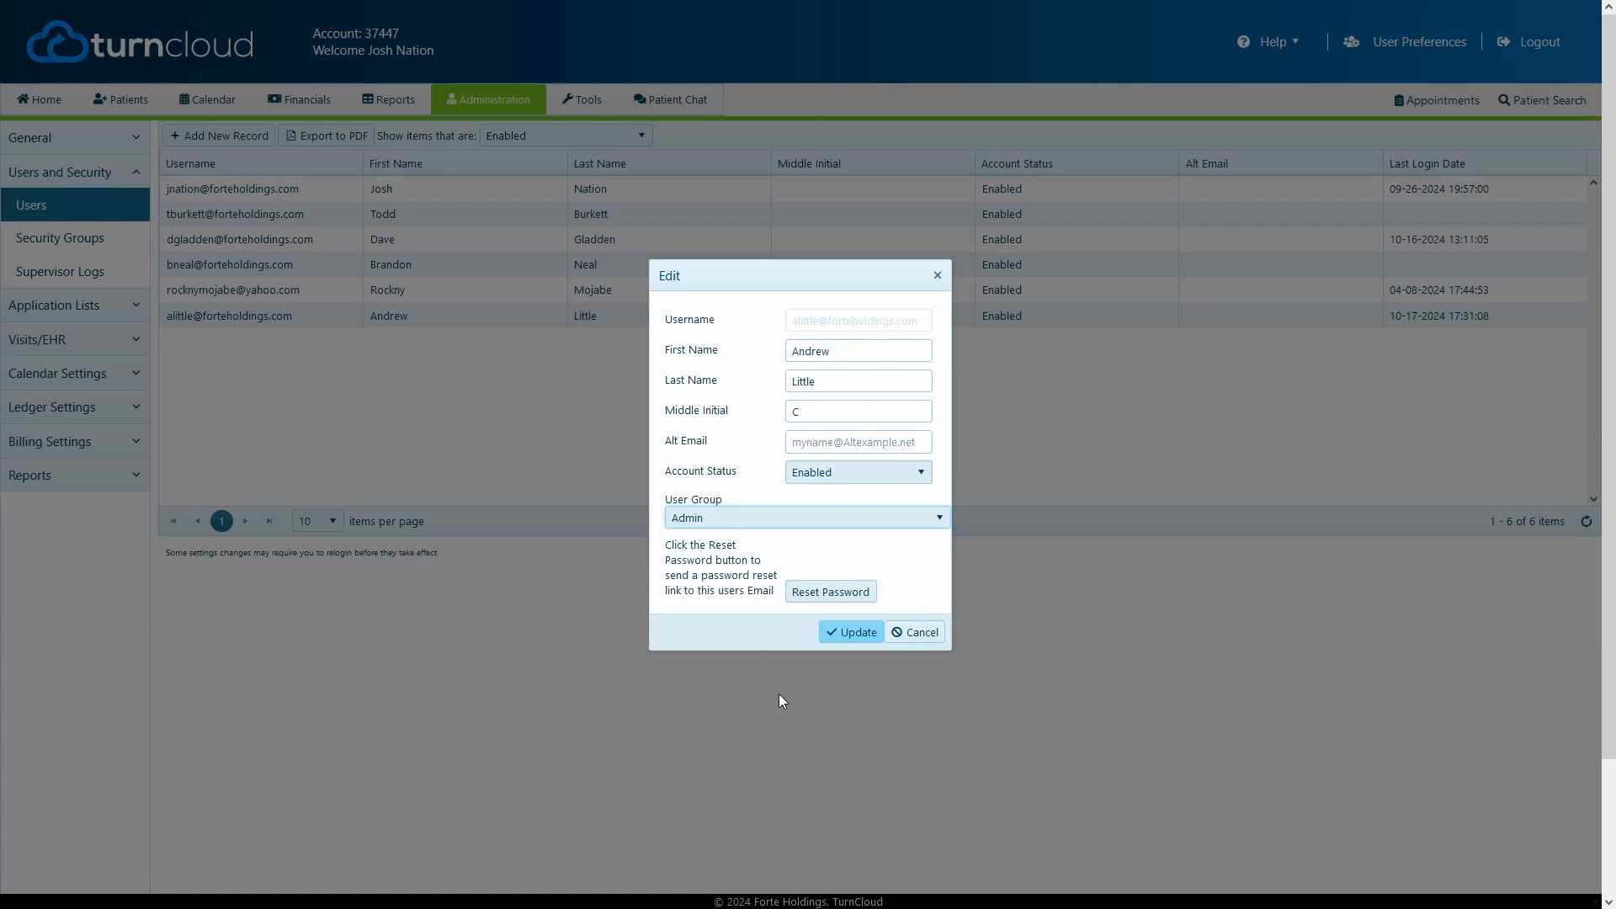
pyautogui.click(751, 520)
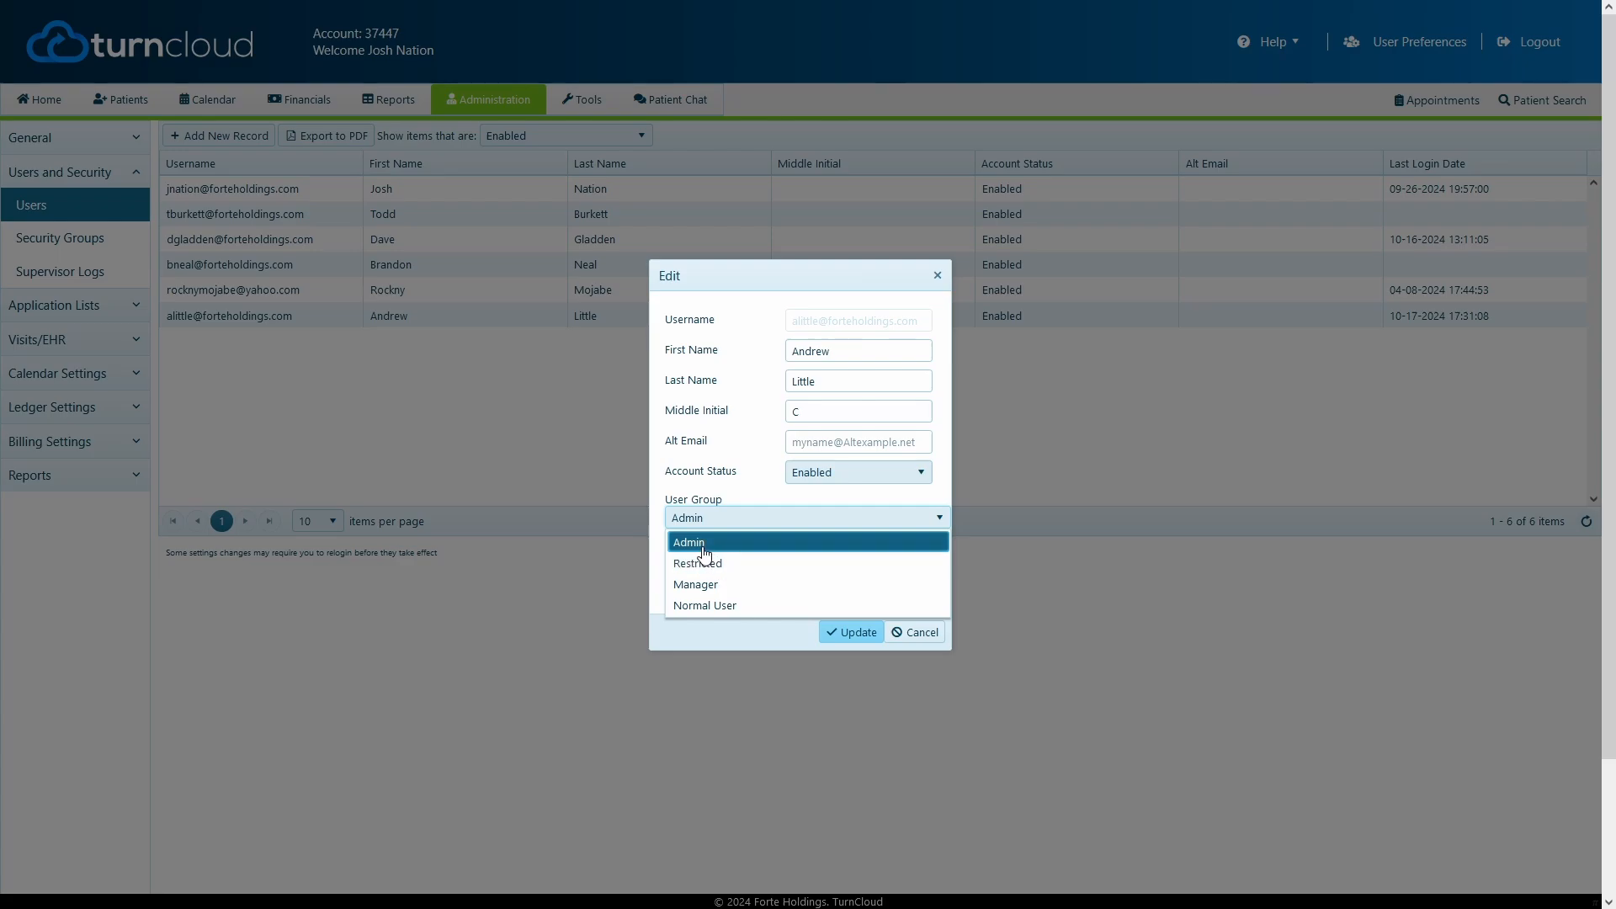
pyautogui.click(710, 544)
pyautogui.click(711, 518)
pyautogui.click(716, 546)
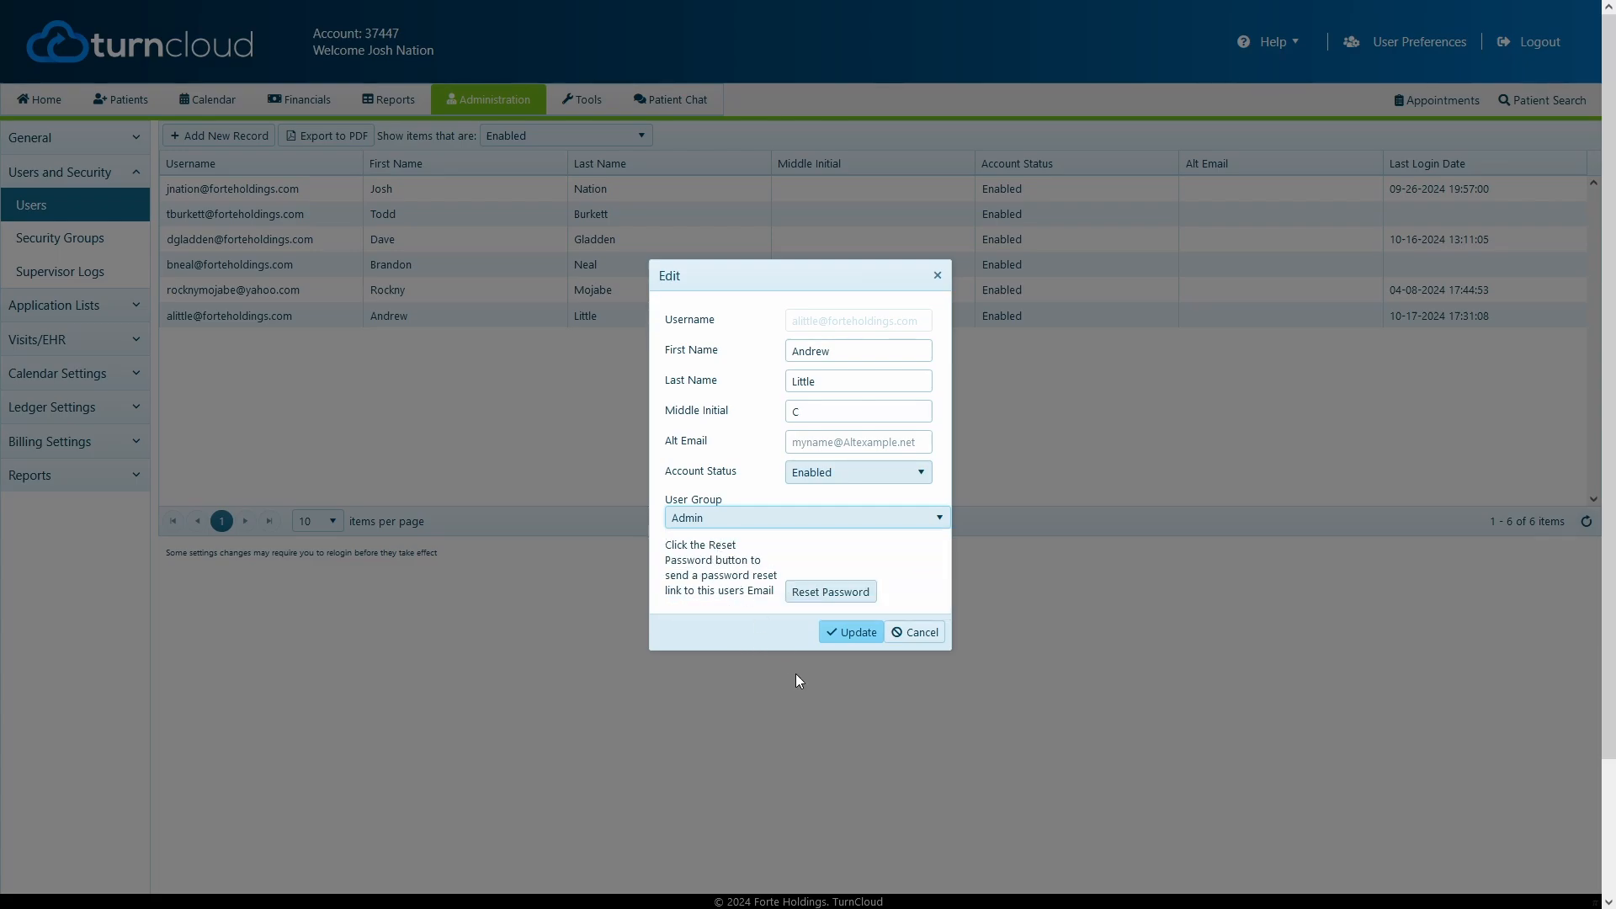
pyautogui.click(845, 633)
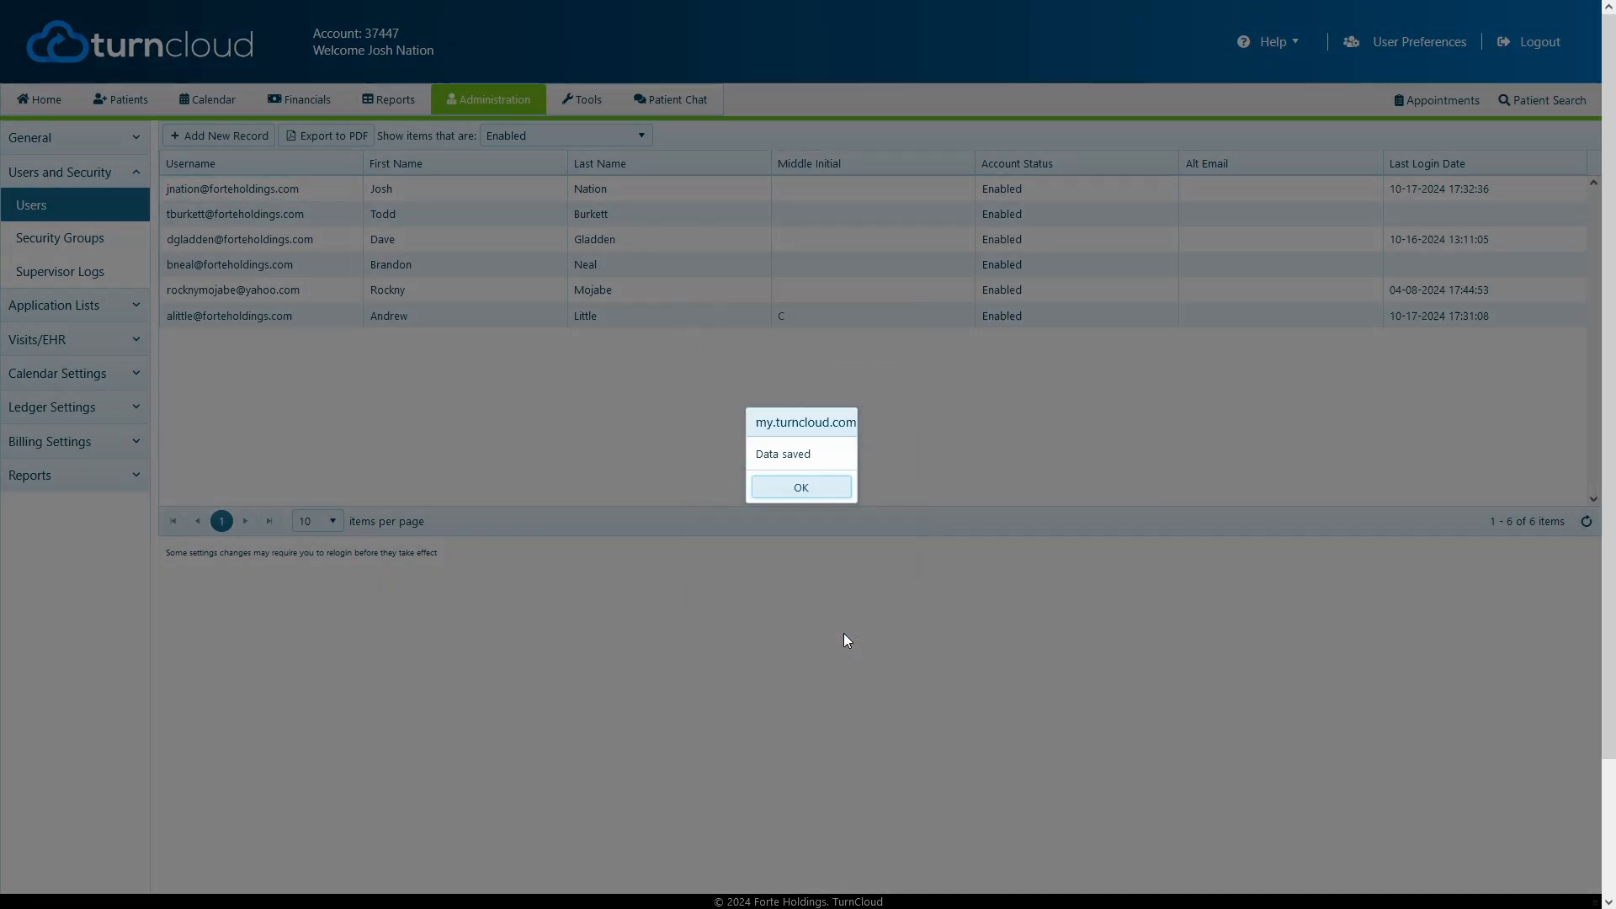
pyautogui.click(828, 489)
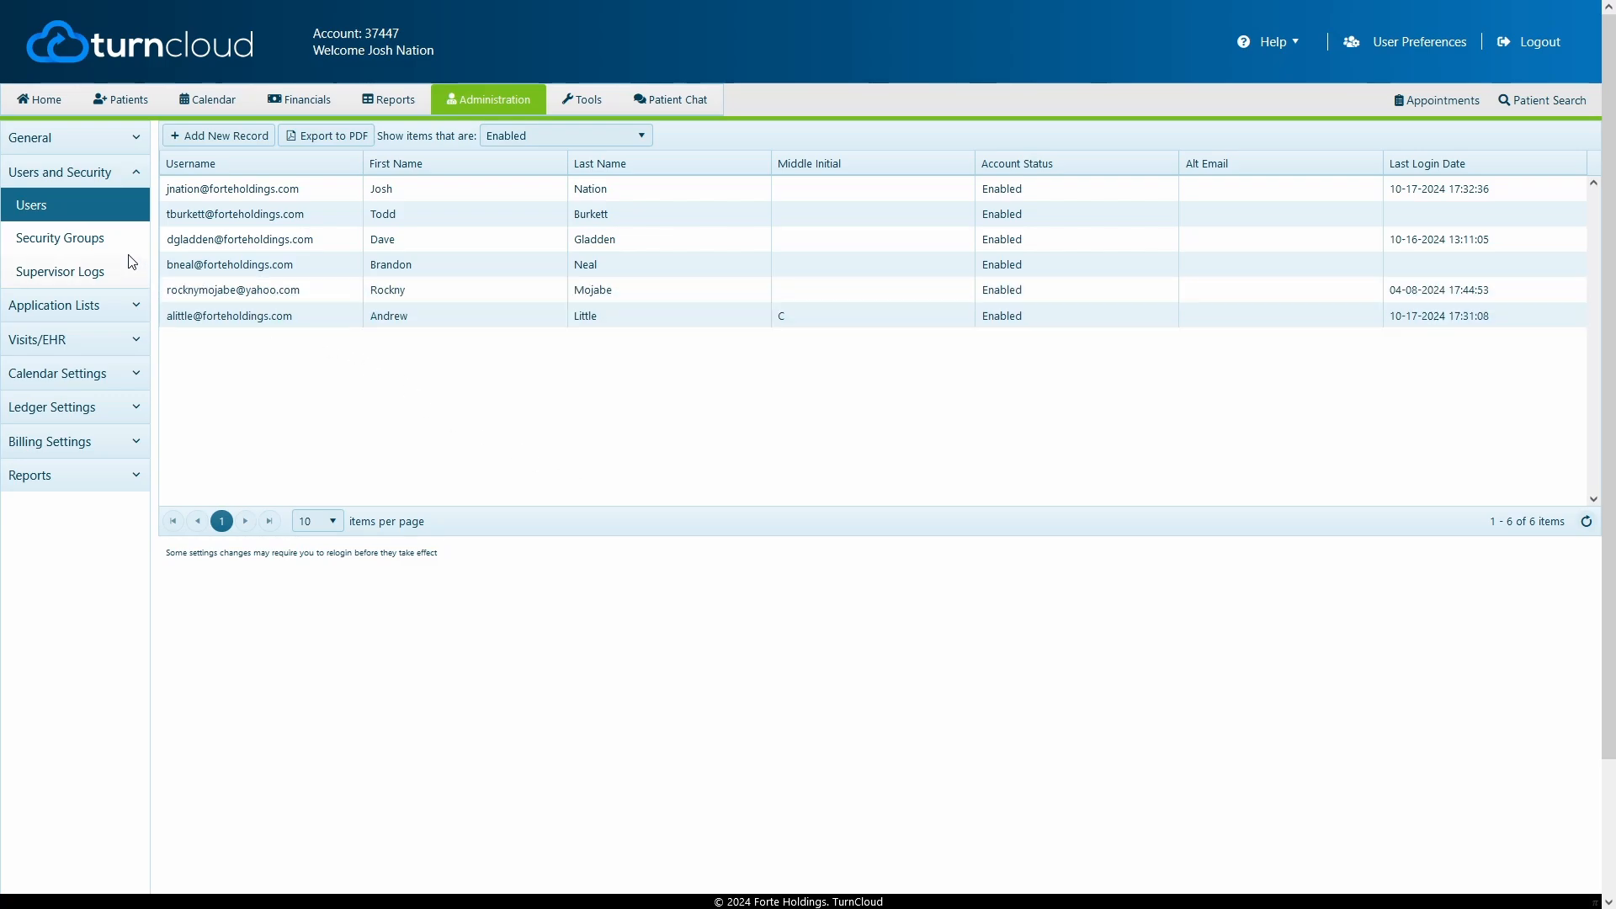
# Show the Security Groups list: Admin, Restricted, Manager and Normal User
pyautogui.click(67, 248)
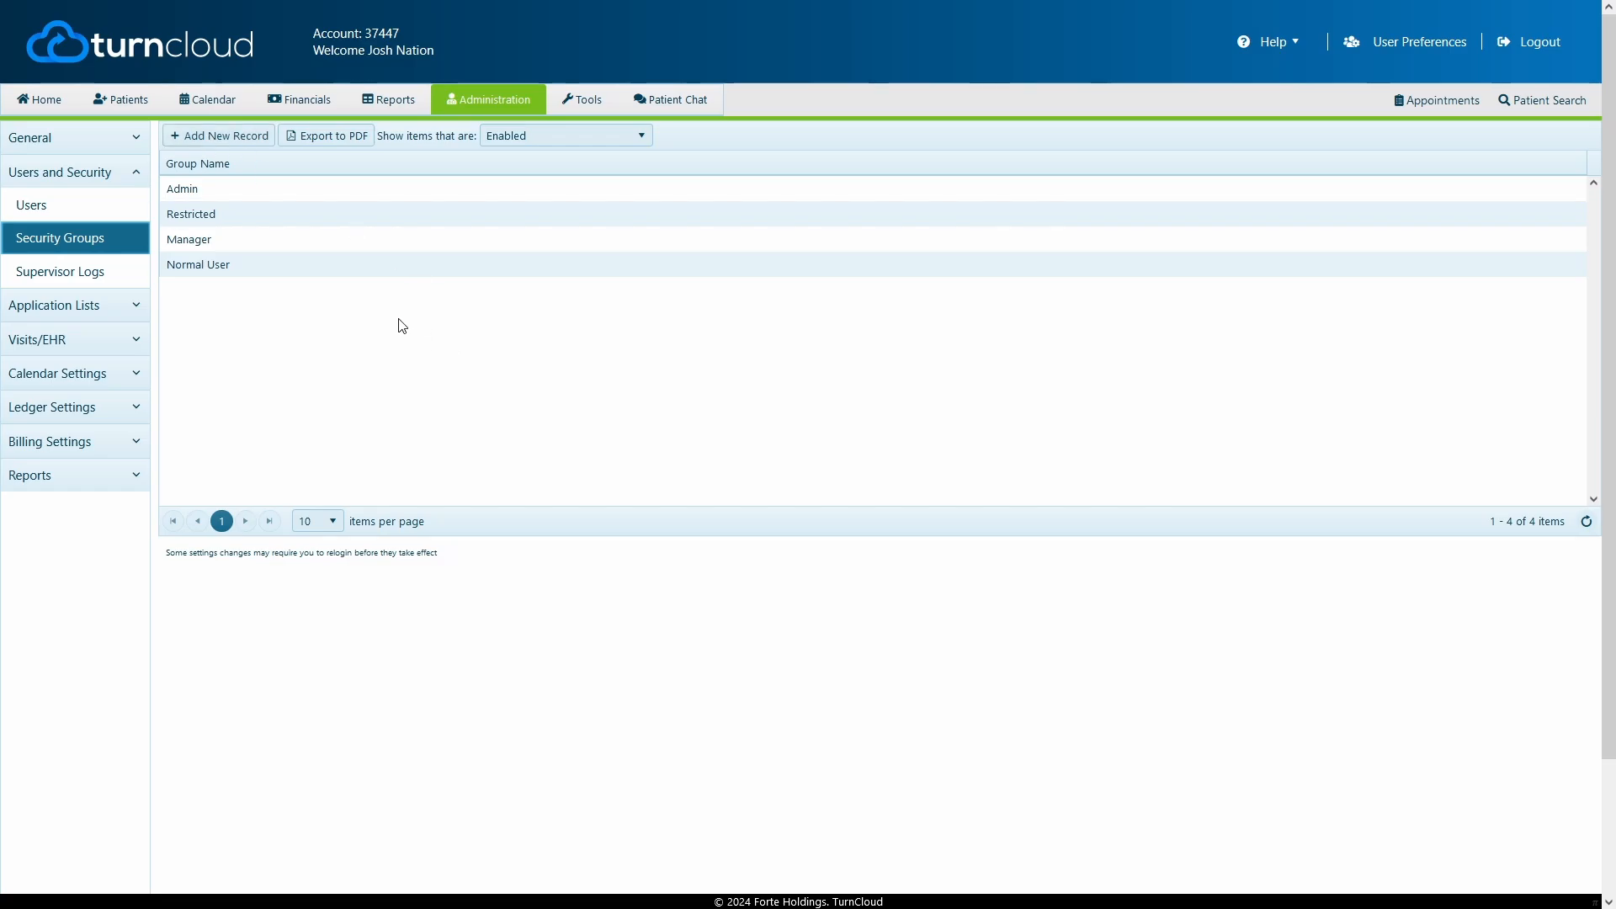
pyautogui.doubleClick(233, 195)
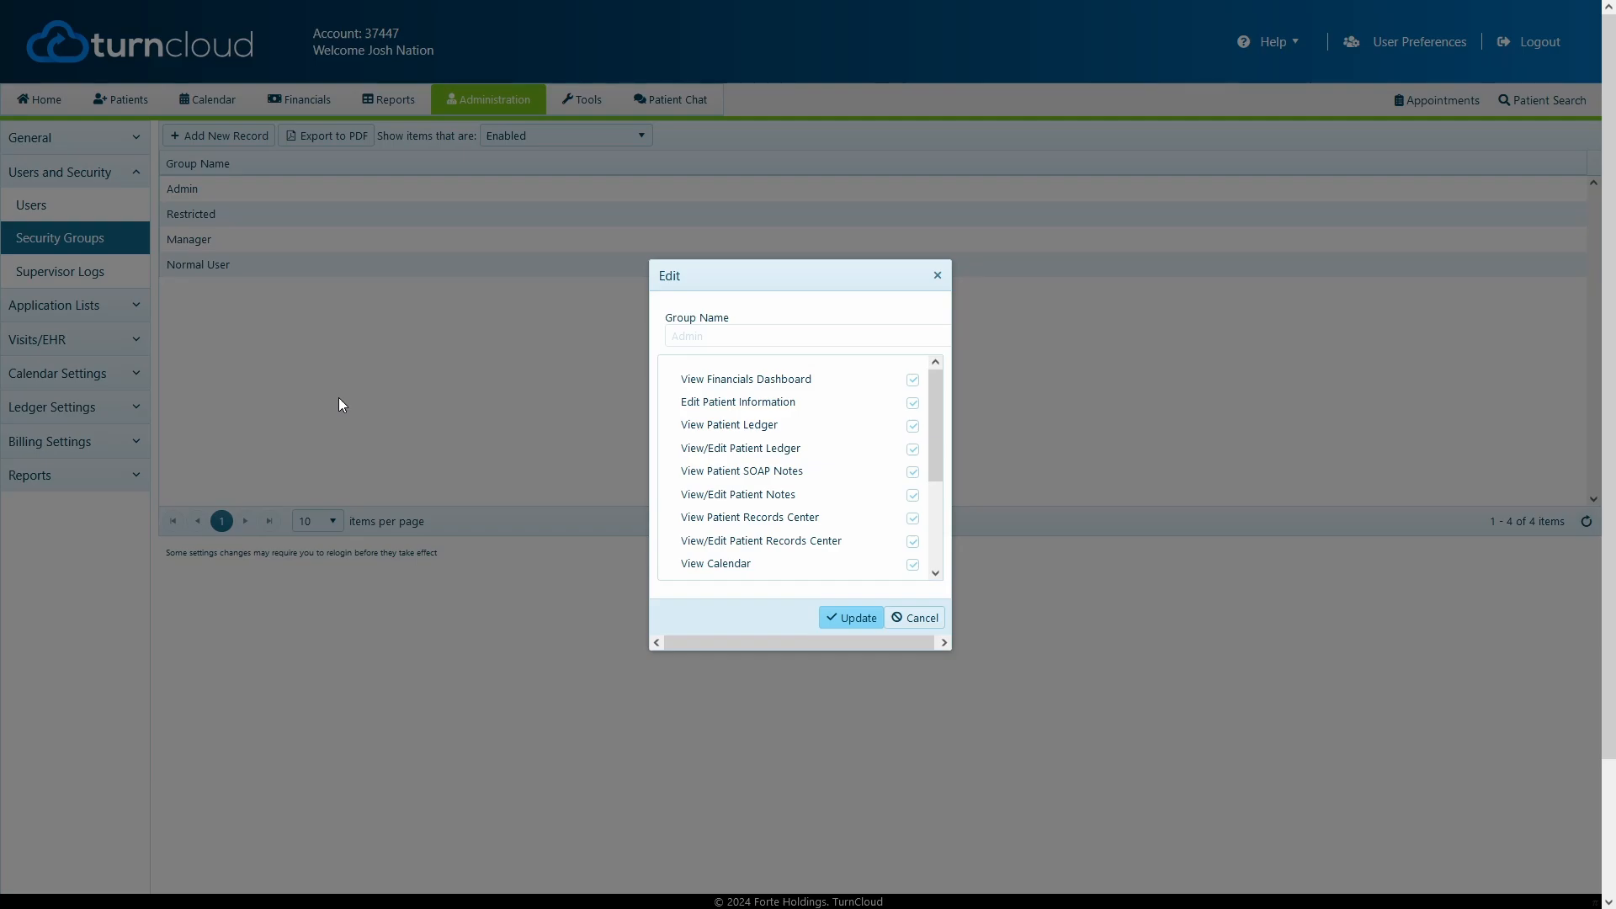
pyautogui.moveTo(936, 417)
pyautogui.mouseDown()
pyautogui.moveTo(943, 515)
pyautogui.moveTo(943, 427)
pyautogui.mouseUp()
# Start a new security group named 'Office Manager'
pyautogui.click(915, 618)
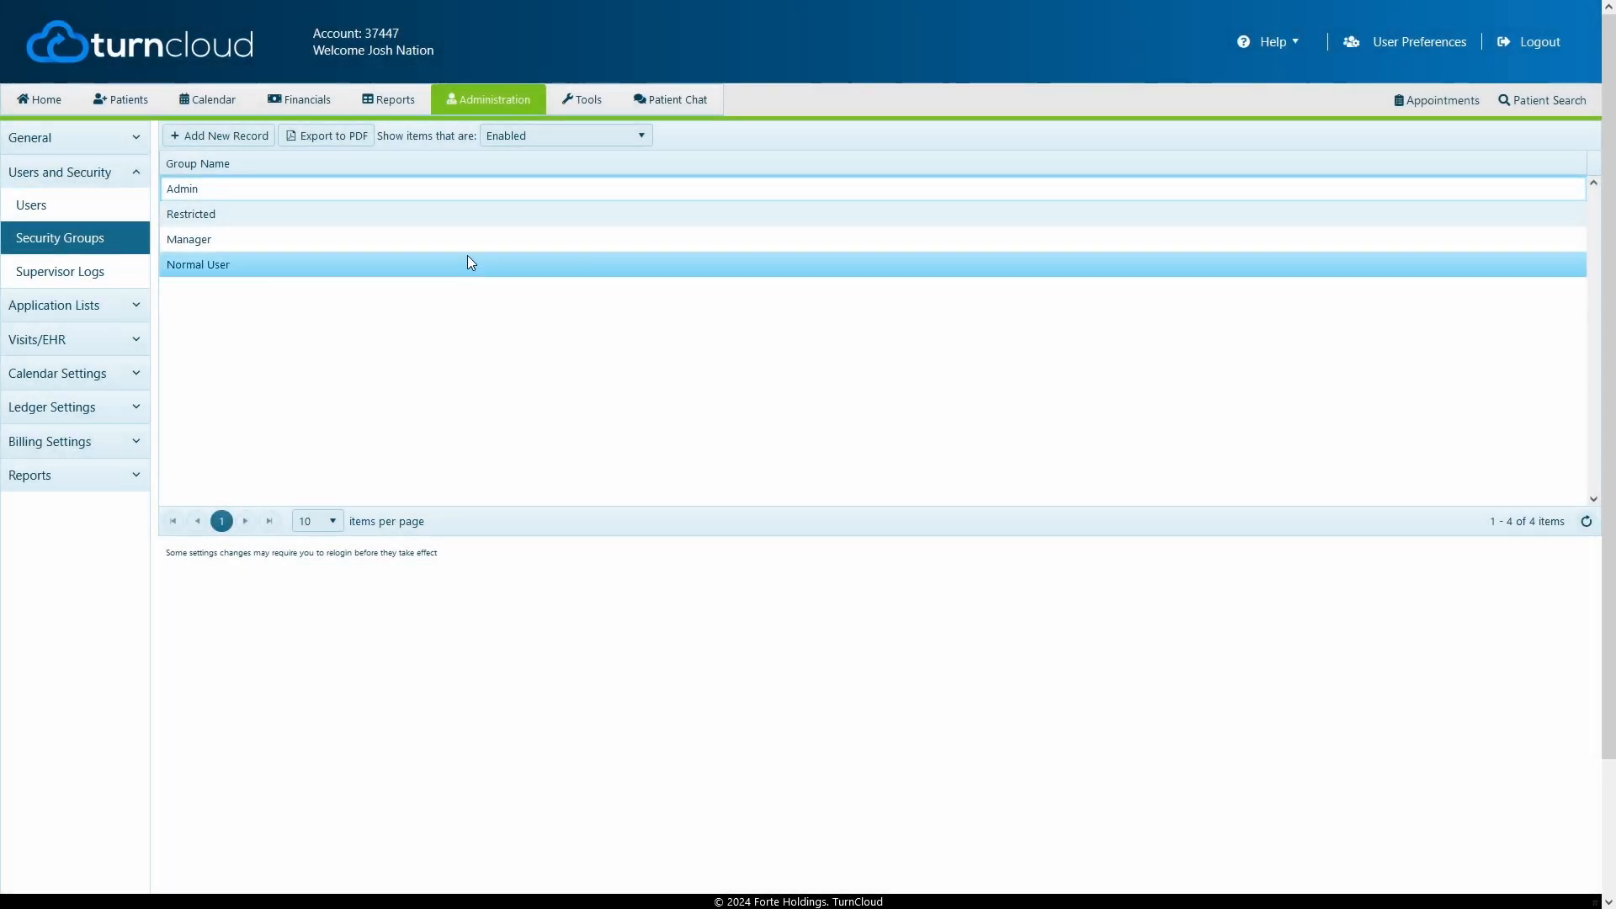
pyautogui.click(253, 140)
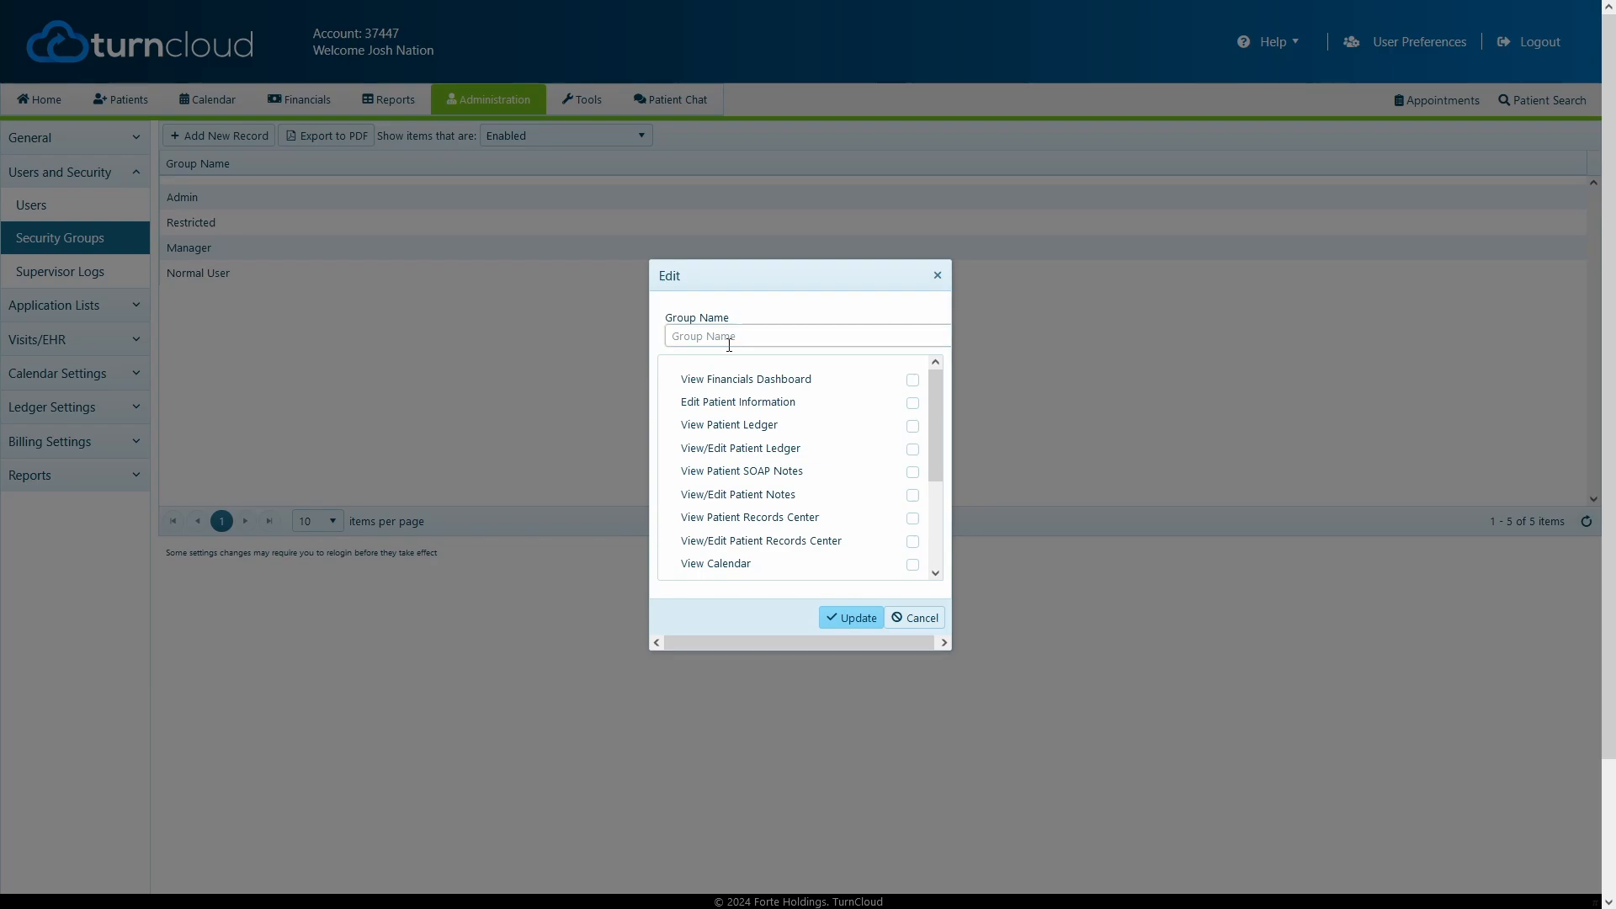
pyautogui.click(729, 341)
pyautogui.write('Office M<anager')
# Grant financials dashboard, edit patient information, patient ledger and view records center permissions
pyautogui.click(913, 380)
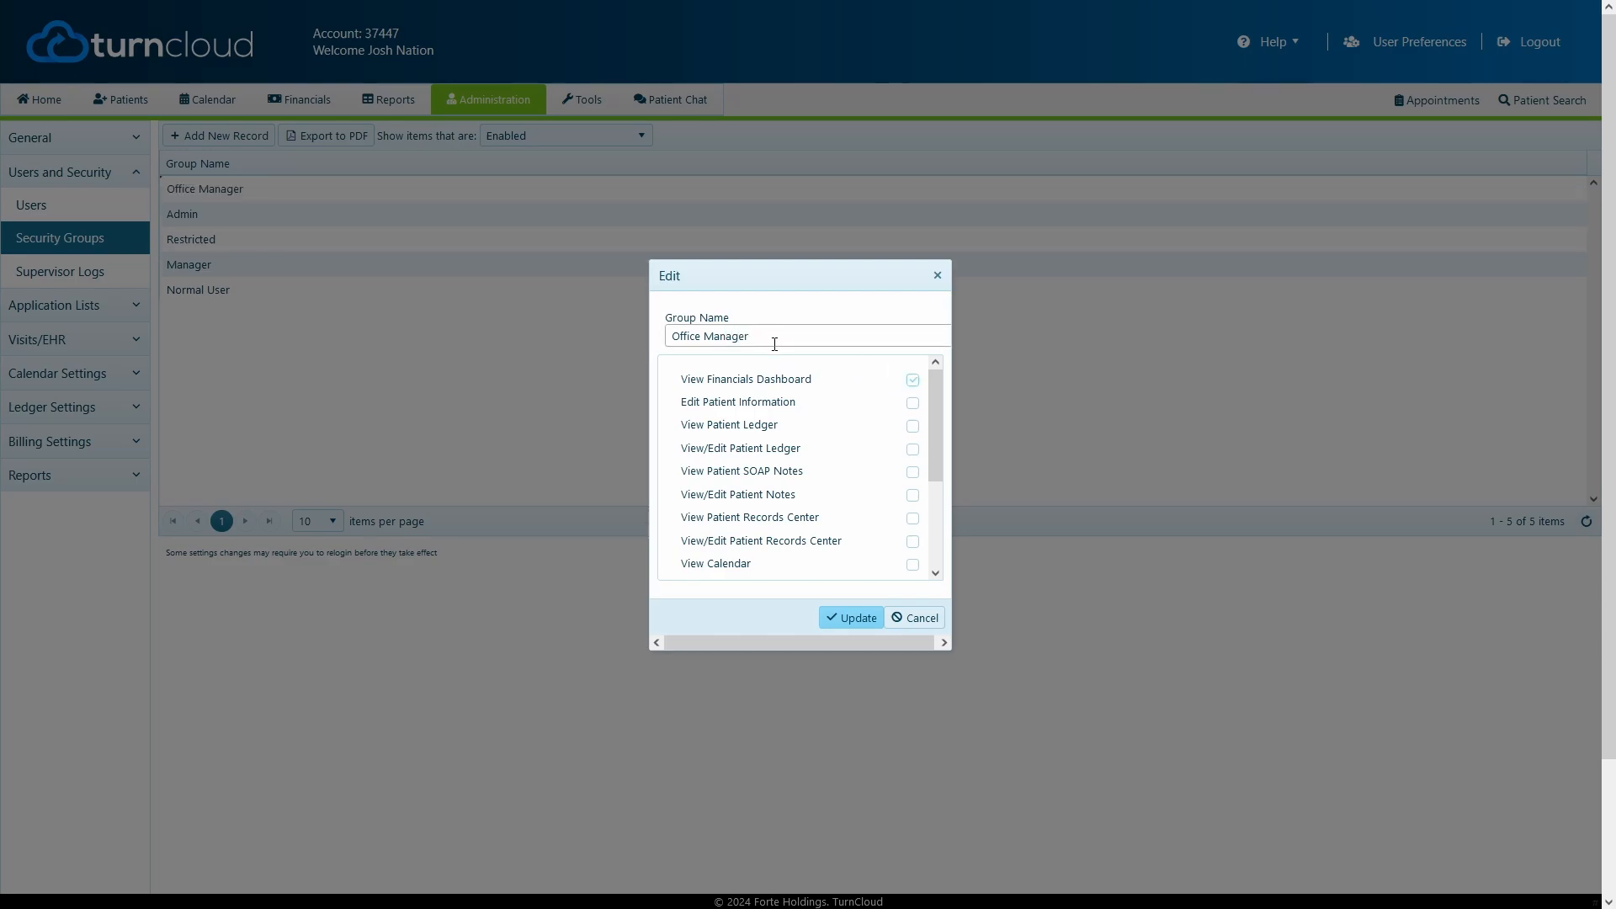
pyautogui.click(912, 403)
pyautogui.click(912, 426)
pyautogui.click(913, 450)
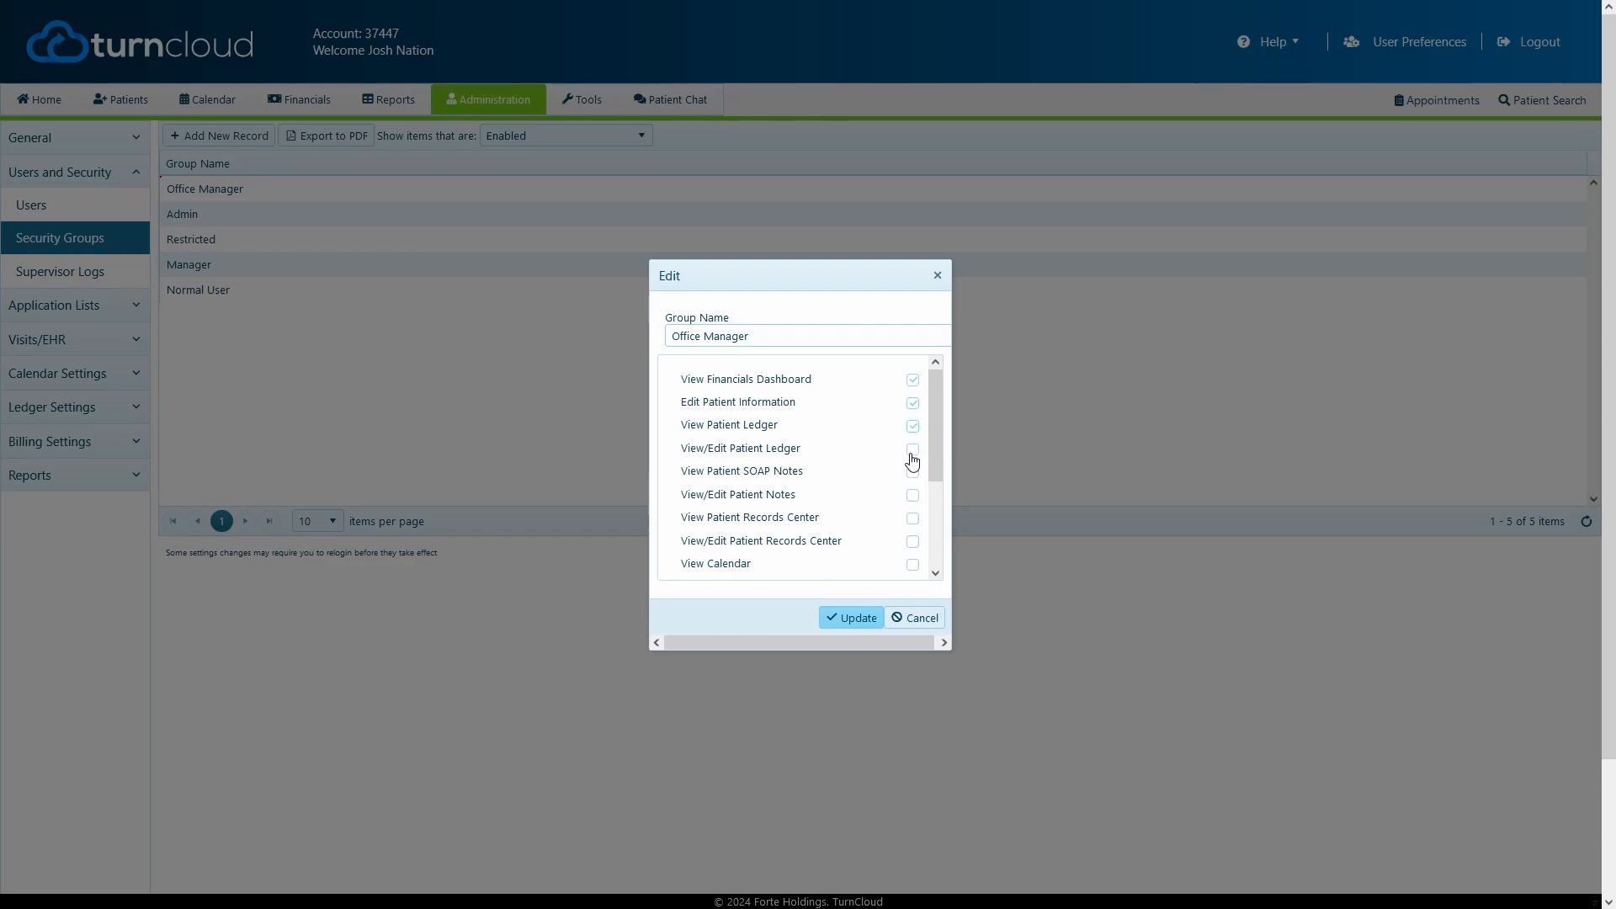
pyautogui.click(914, 519)
# Also grant records center editing, calendar, financials, reports, admin section and Chat SMS permissions
pyautogui.scroll(-2, 903, 497)
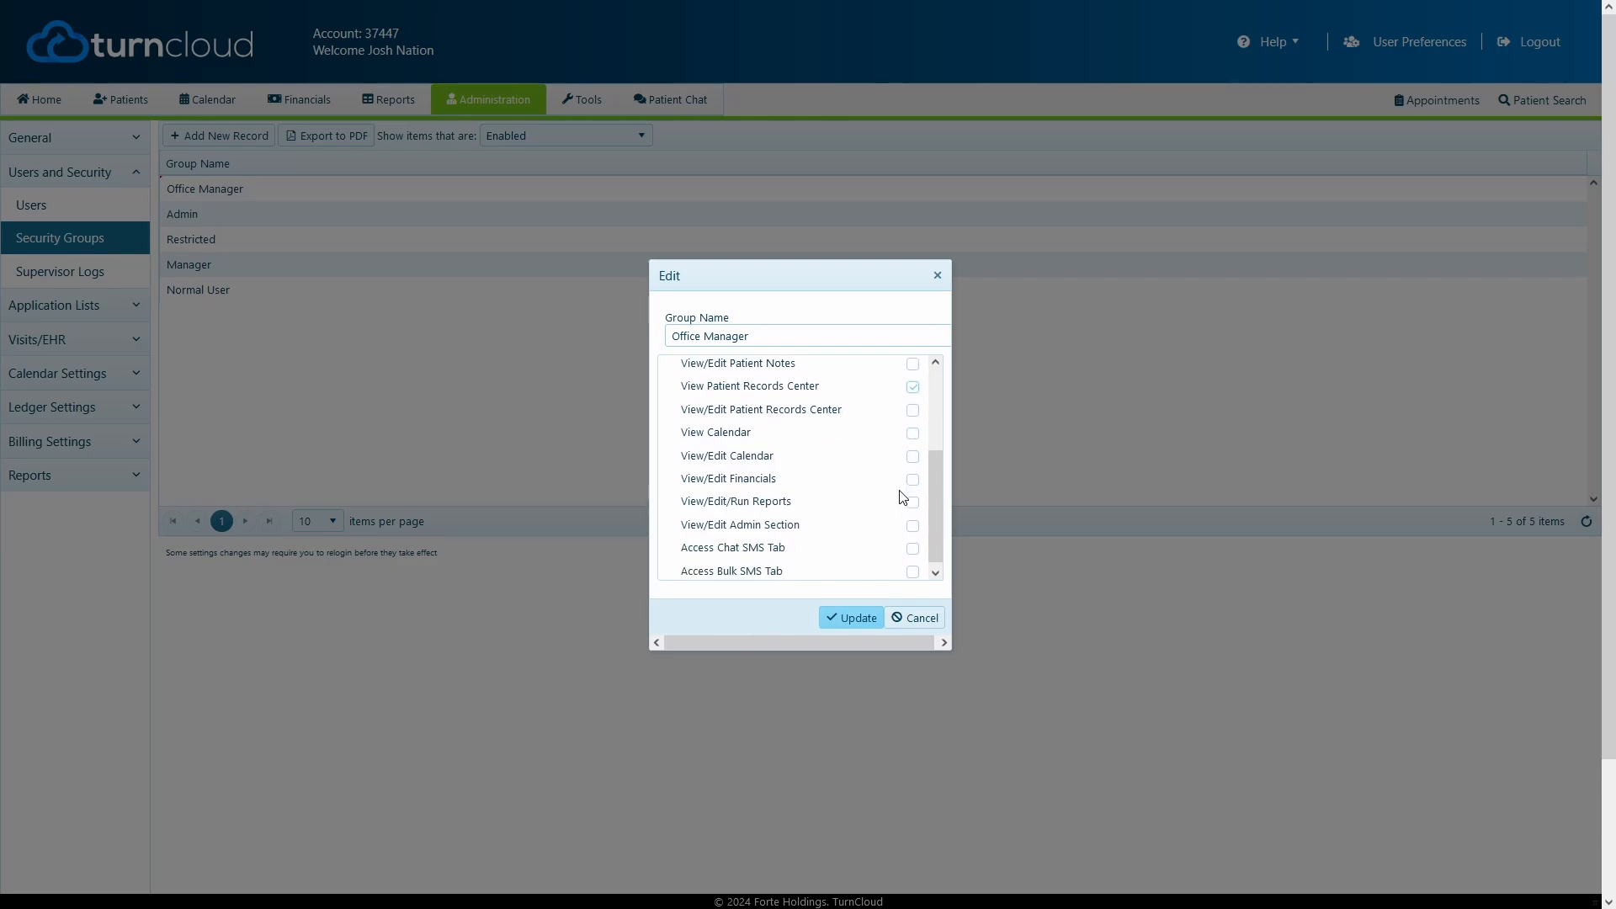
pyautogui.click(913, 405)
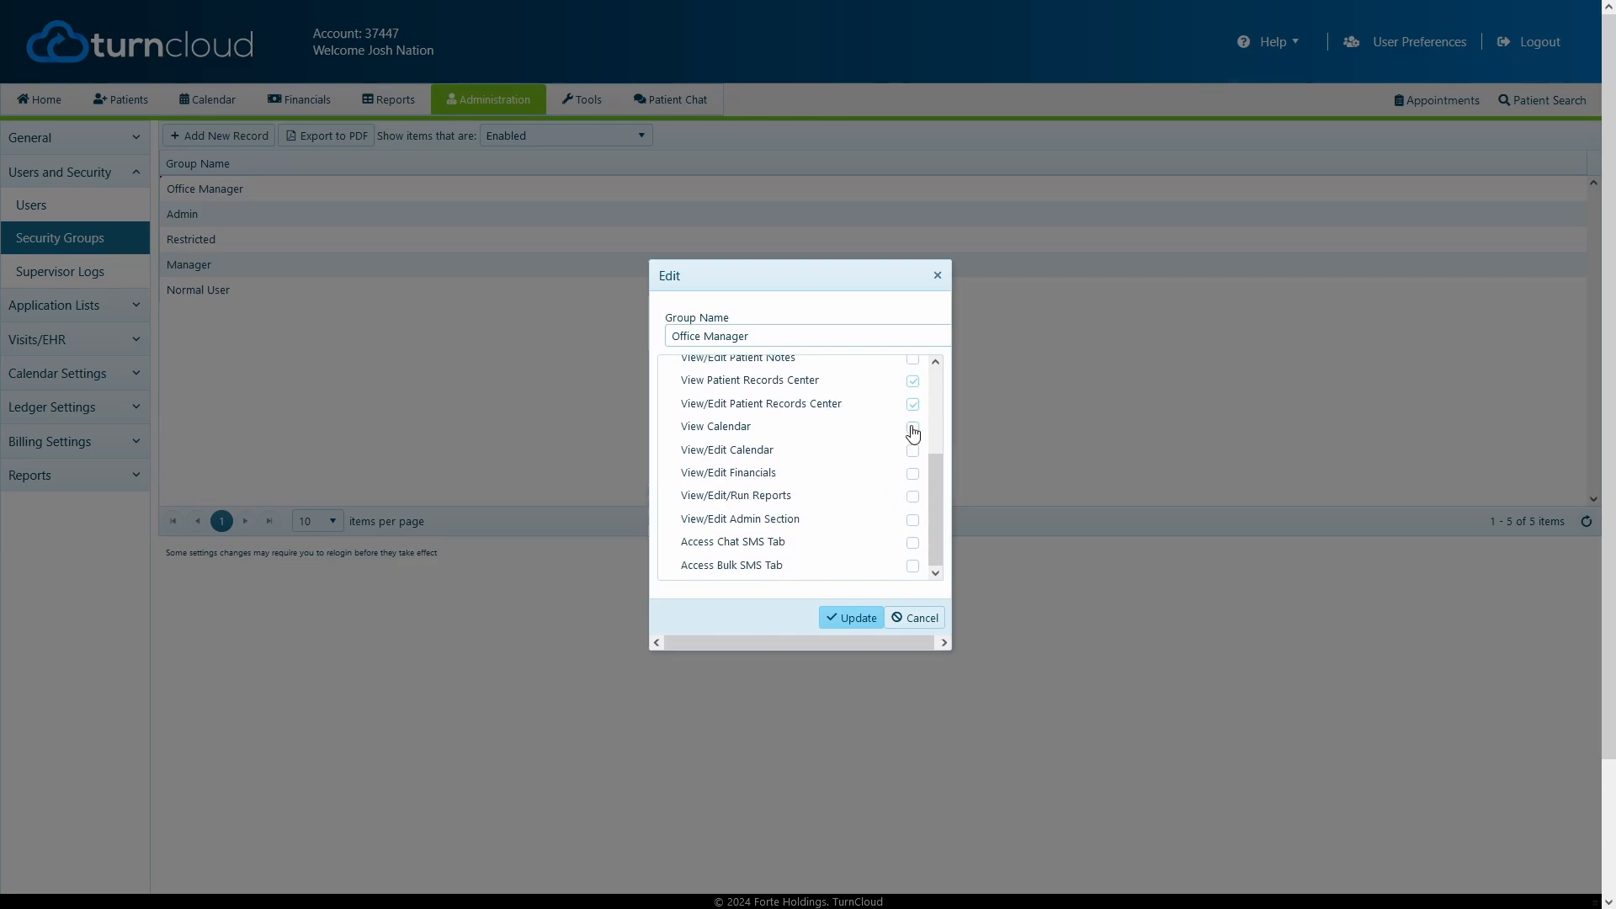
pyautogui.click(913, 428)
pyautogui.click(913, 450)
pyautogui.click(913, 473)
pyautogui.click(913, 496)
pyautogui.click(912, 519)
pyautogui.click(912, 543)
pyautogui.scroll(-2, 892, 522)
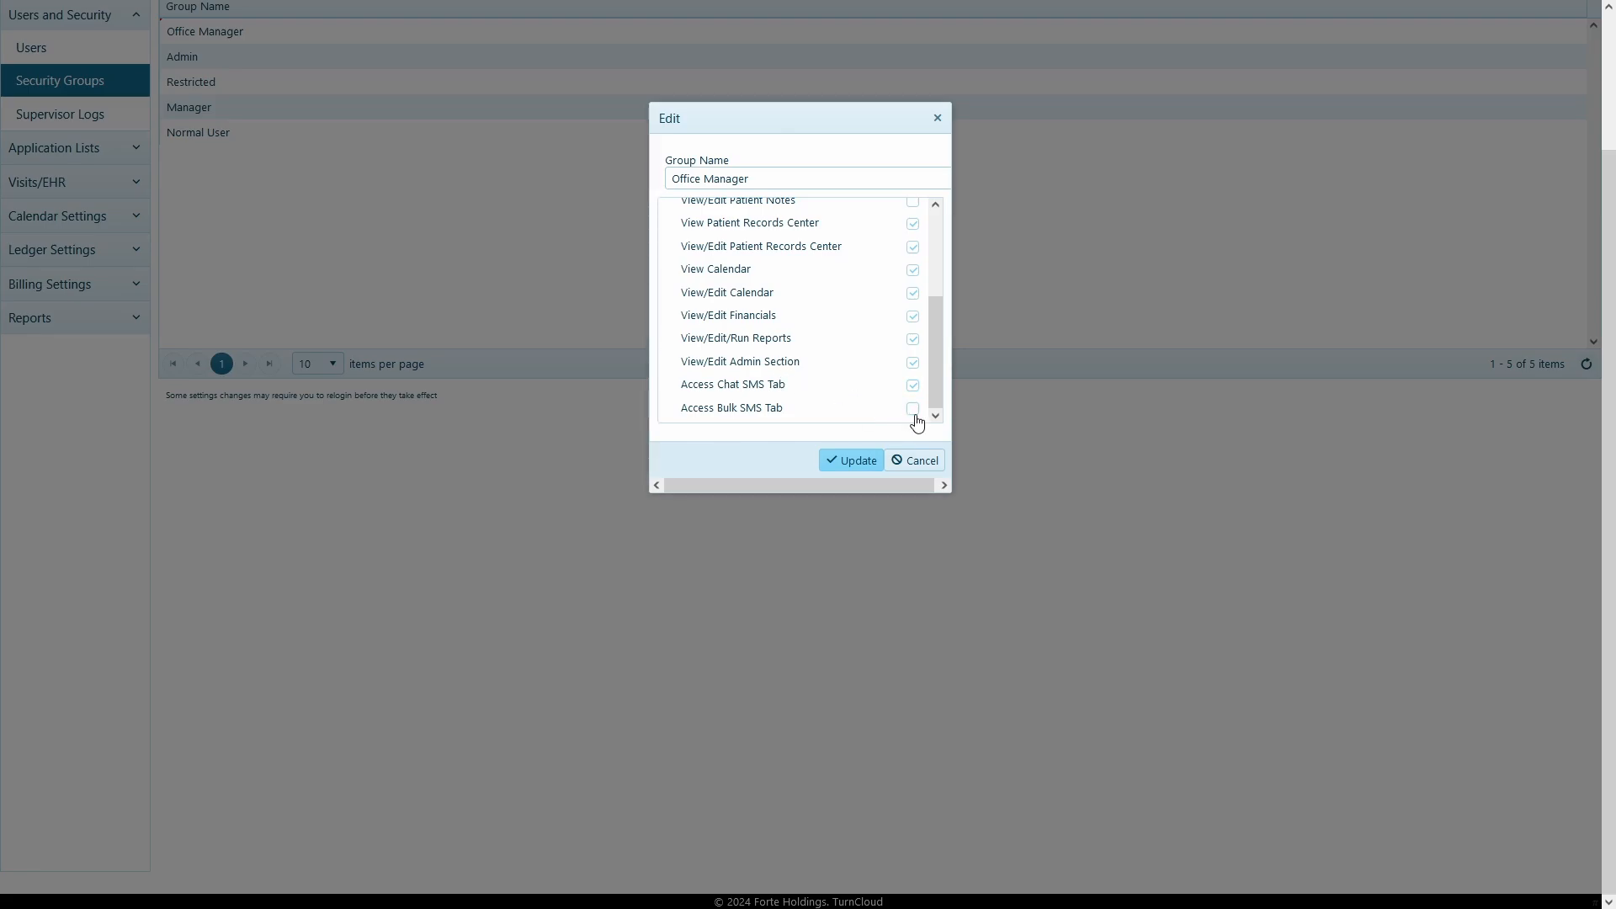
pyautogui.scroll(5, 808, 370)
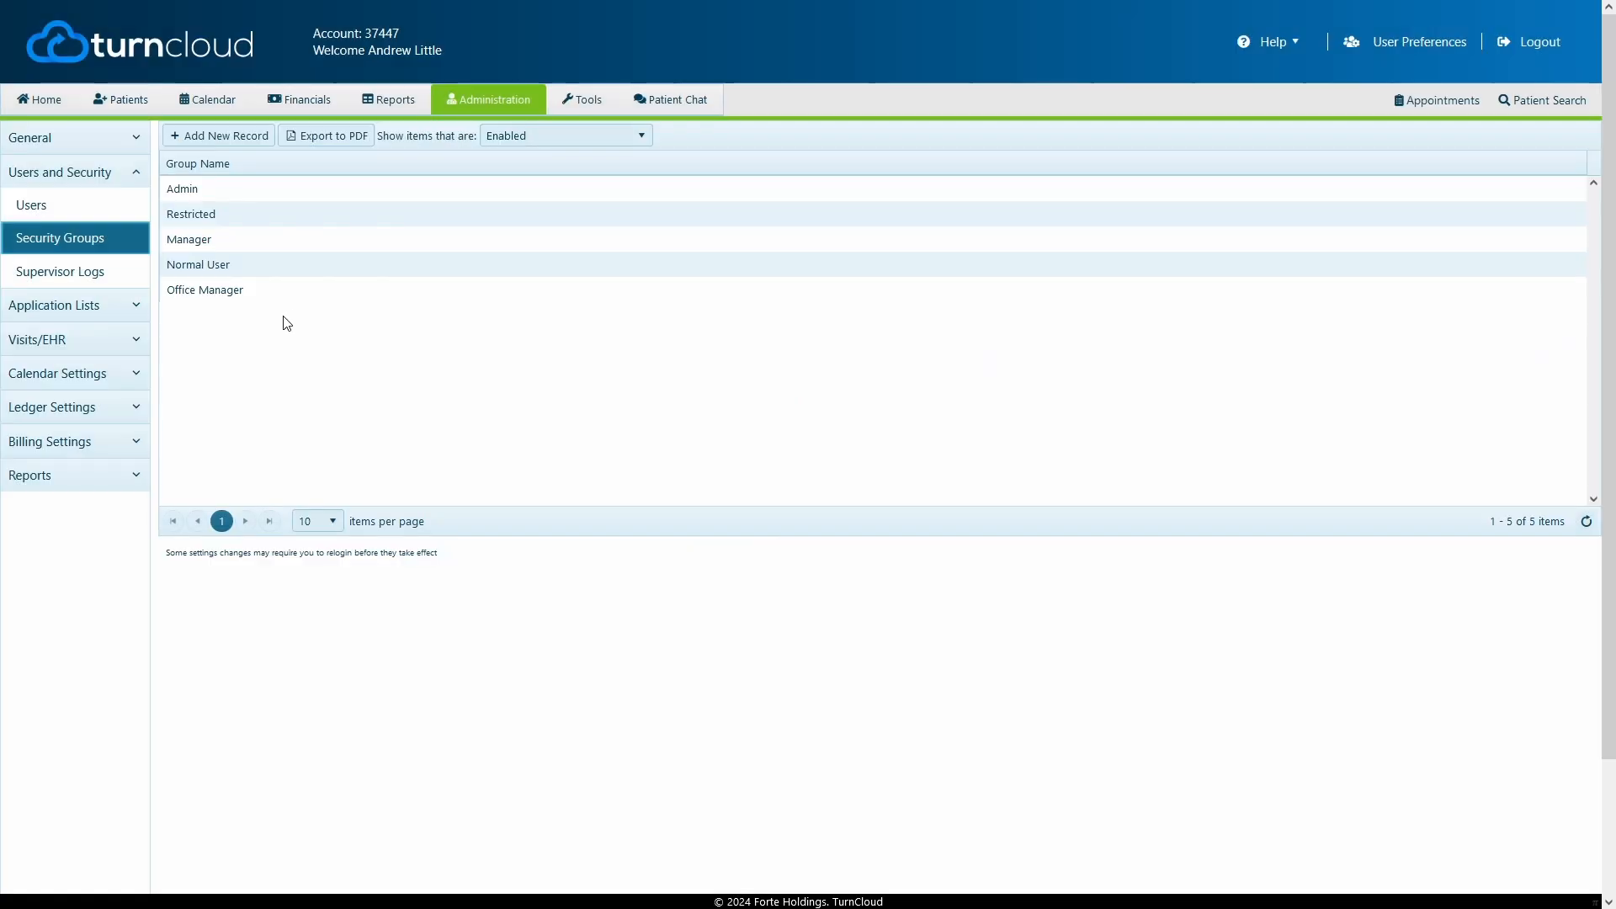
# Set the sixth user's User Group to Office Manager in their edit form
pyautogui.click(244, 291)
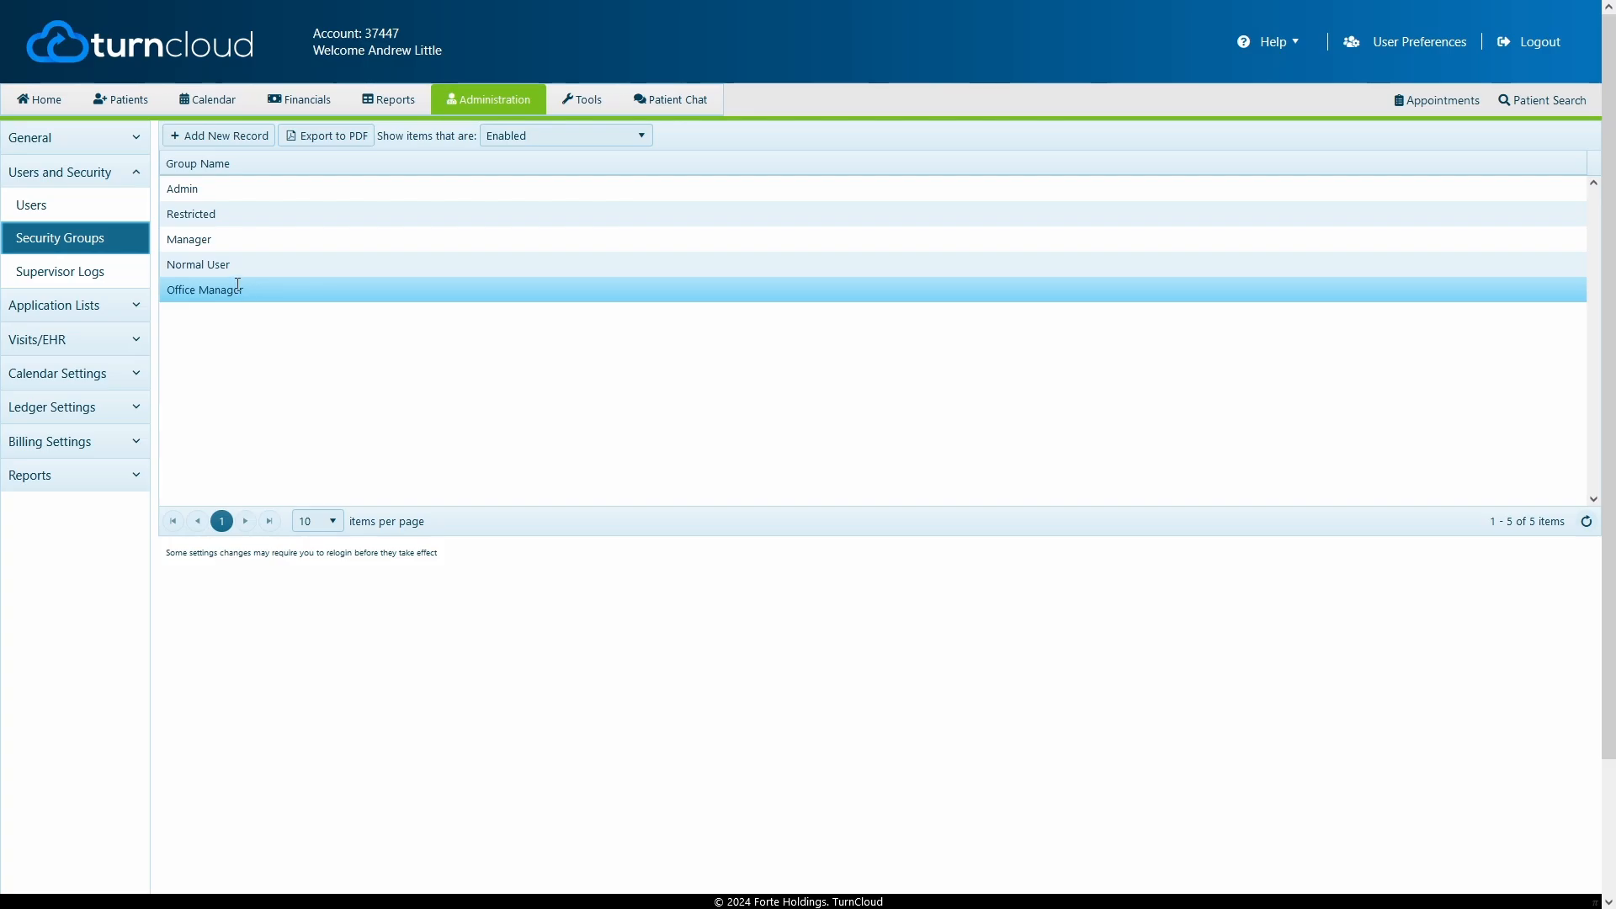
pyautogui.click(57, 209)
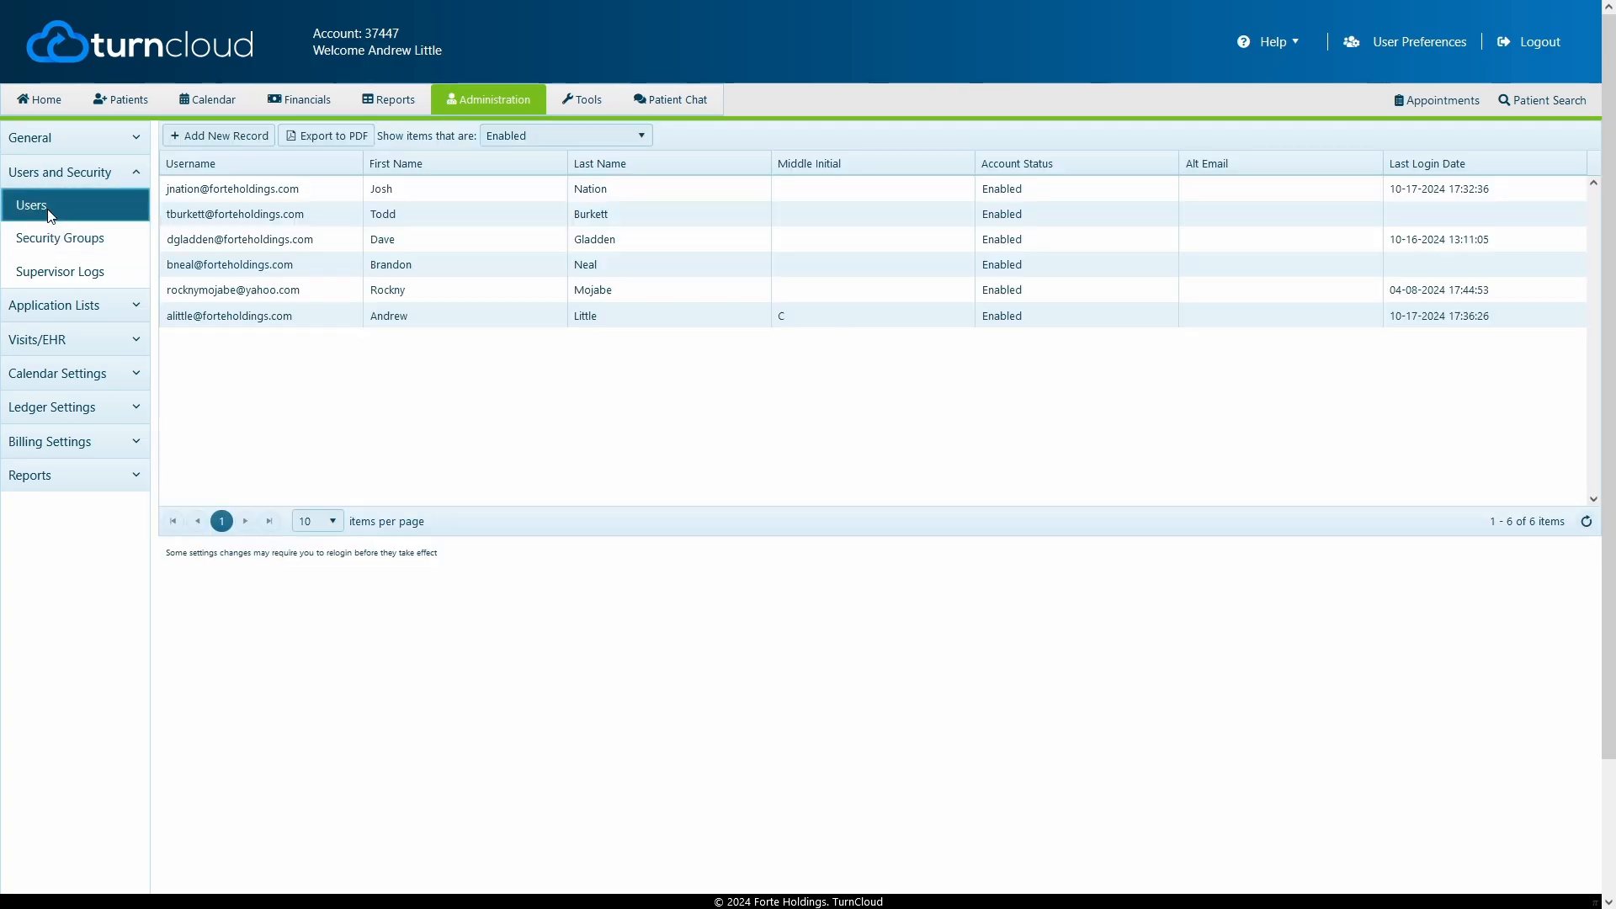
pyautogui.doubleClick(244, 310)
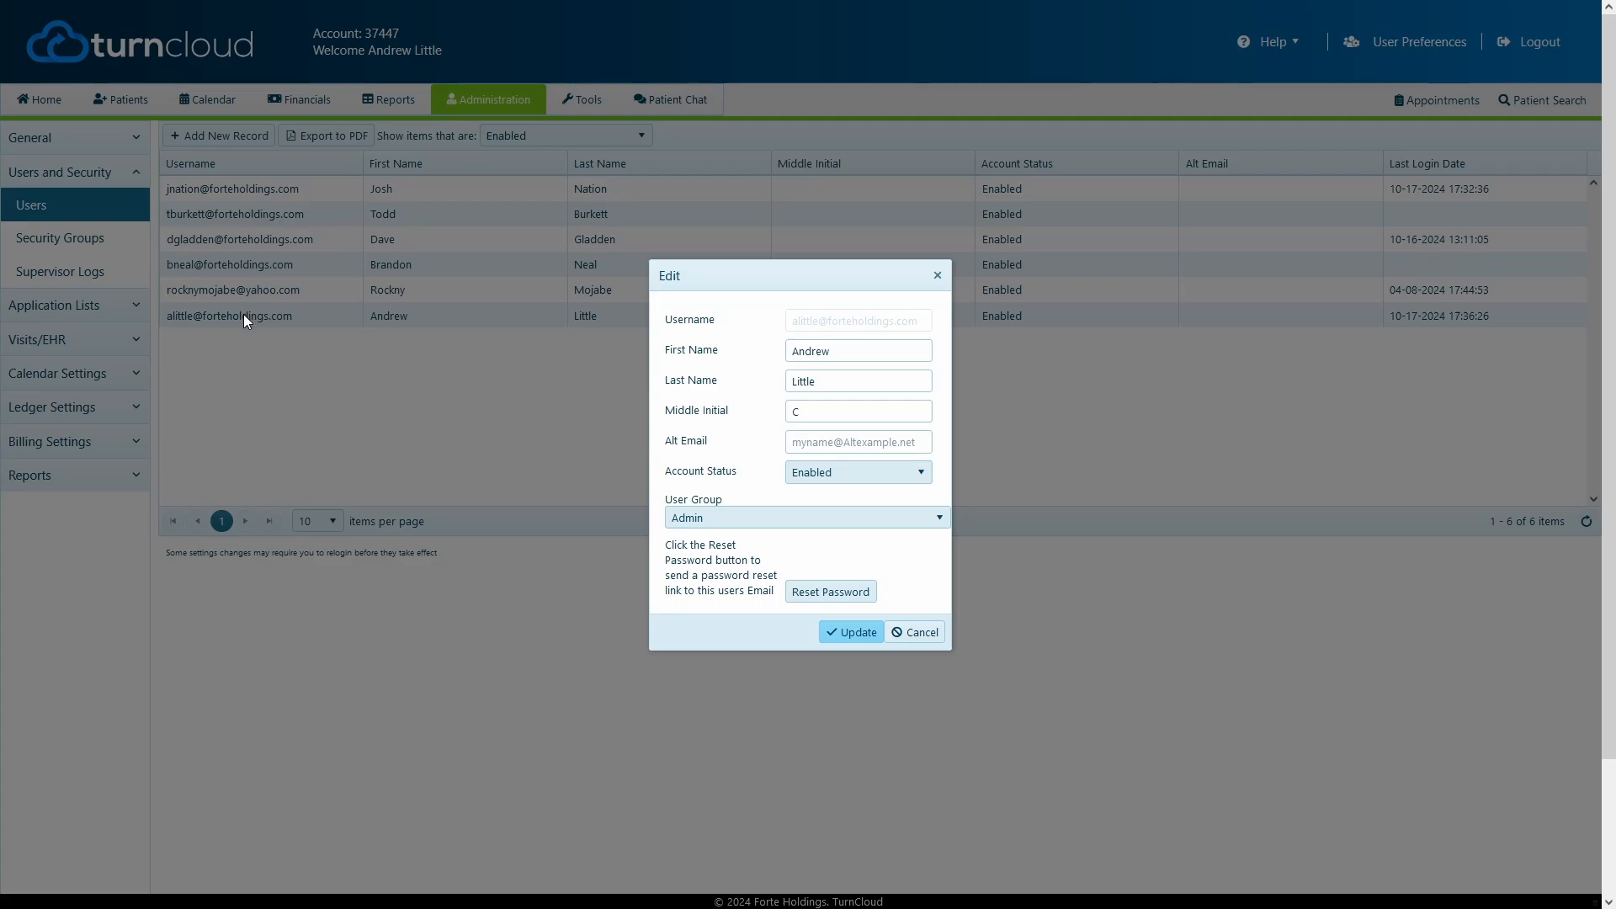
pyautogui.click(770, 518)
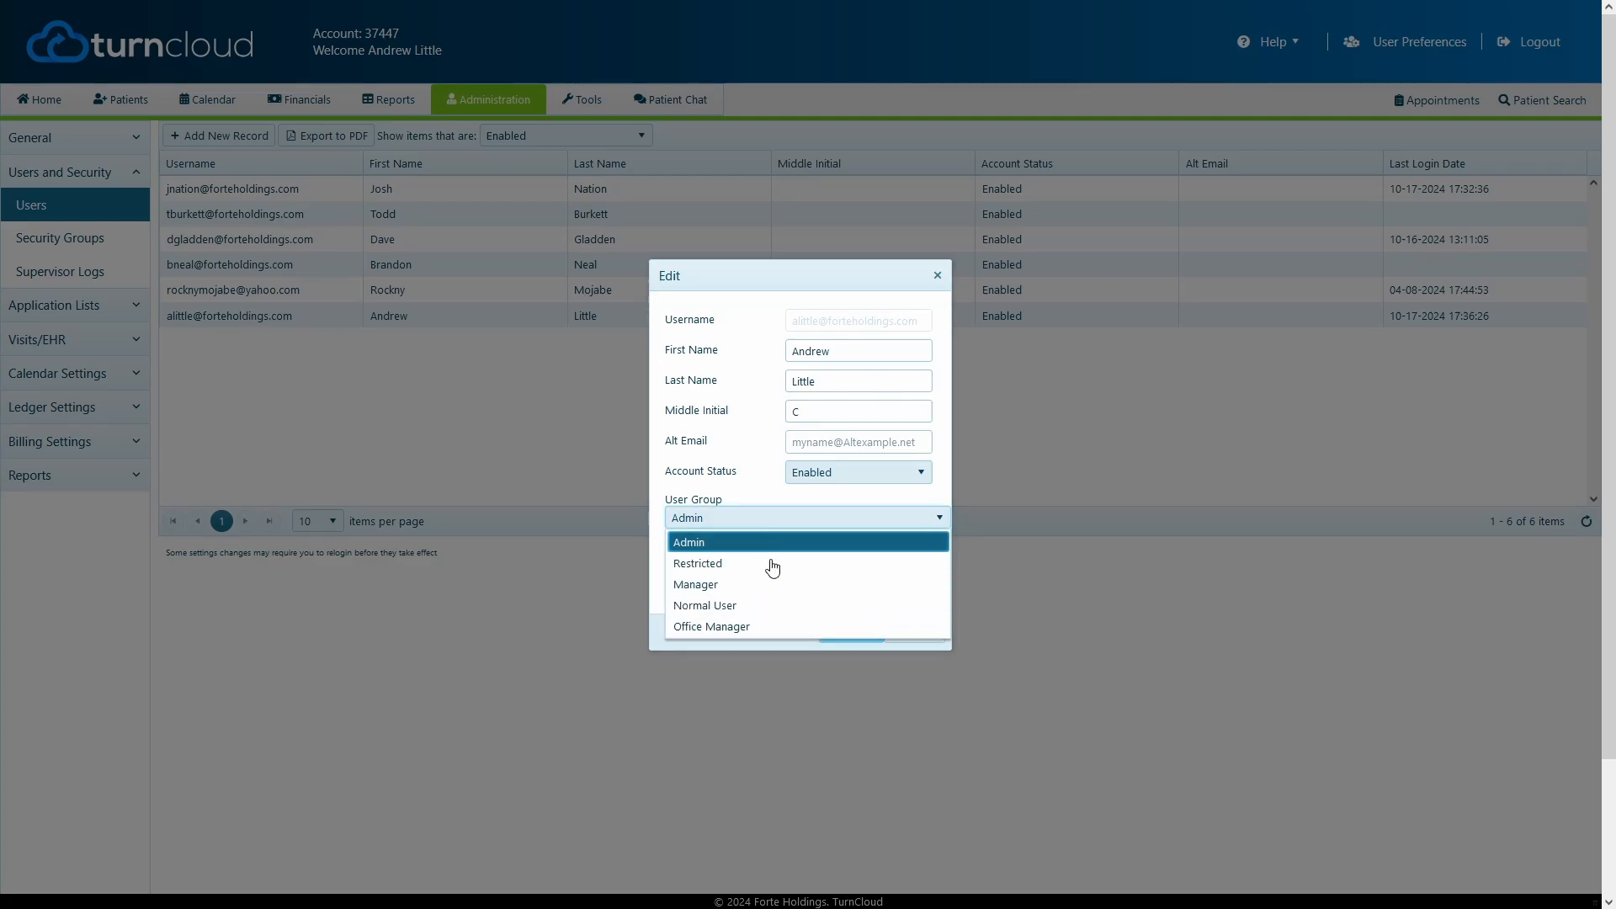
pyautogui.click(773, 627)
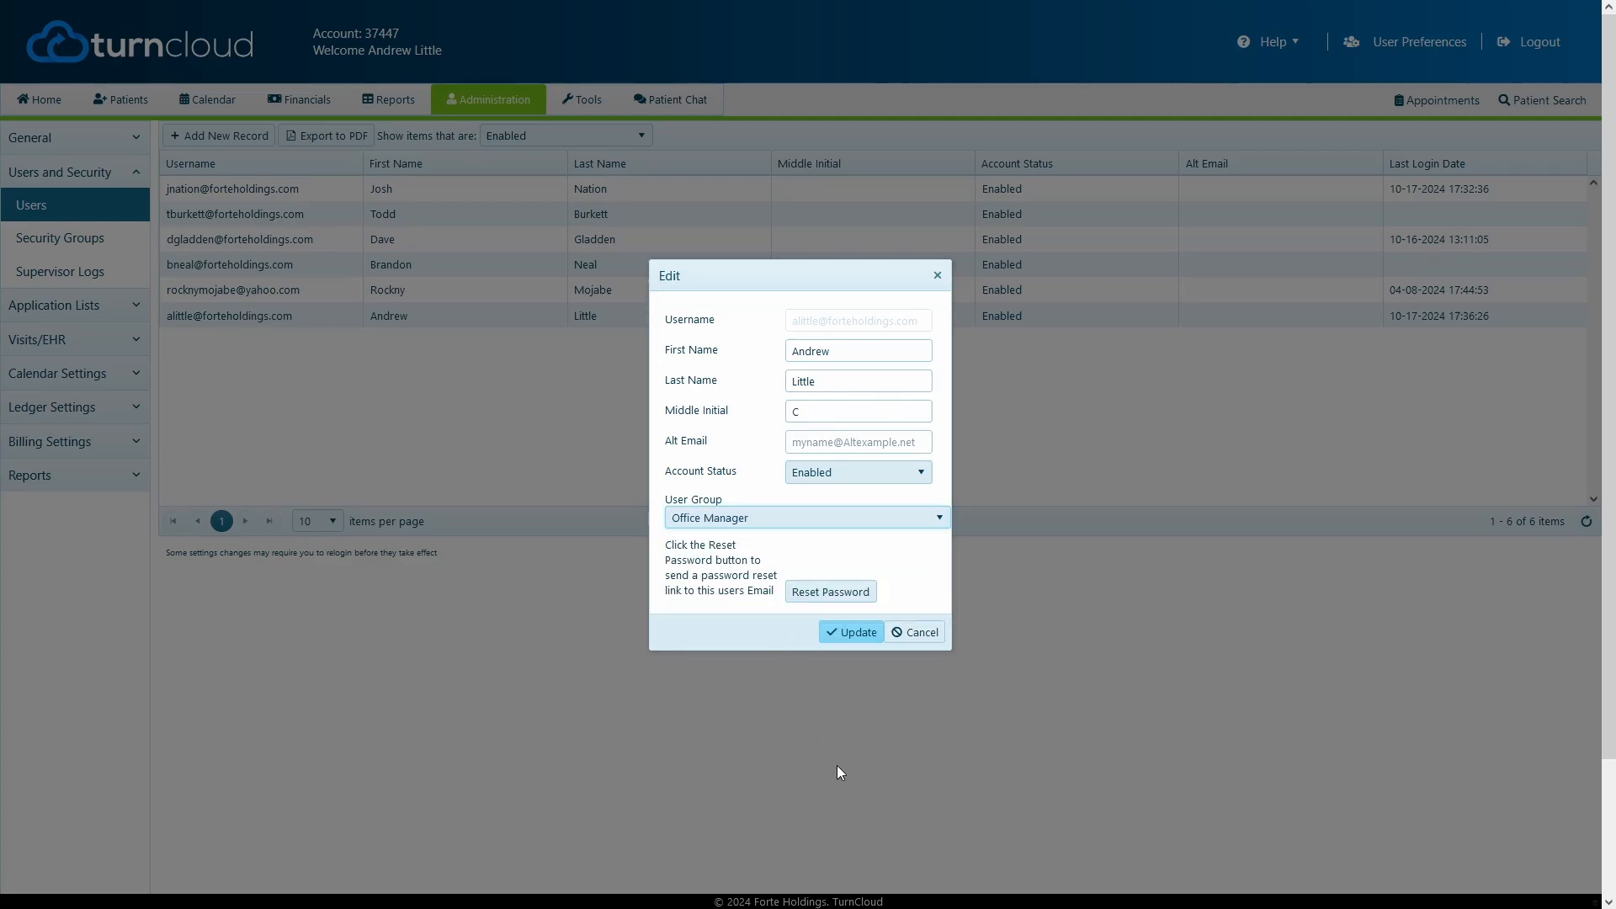